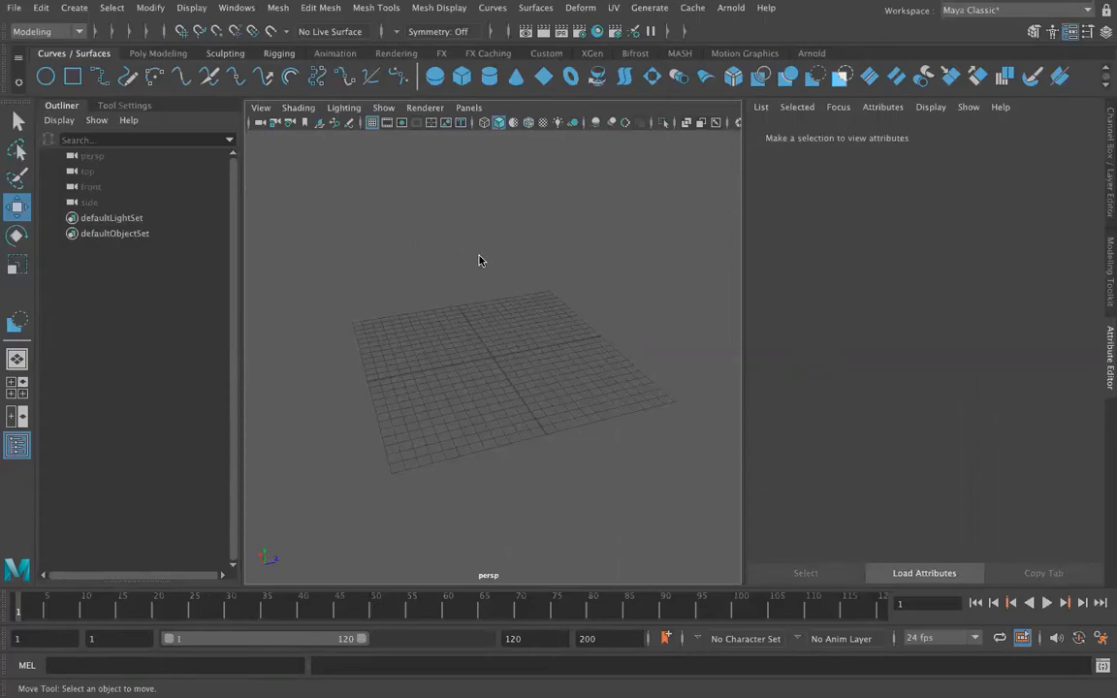
Step: Draw an open, rounded curve on one half of the grid with the EP Curve Tool
click(100, 76)
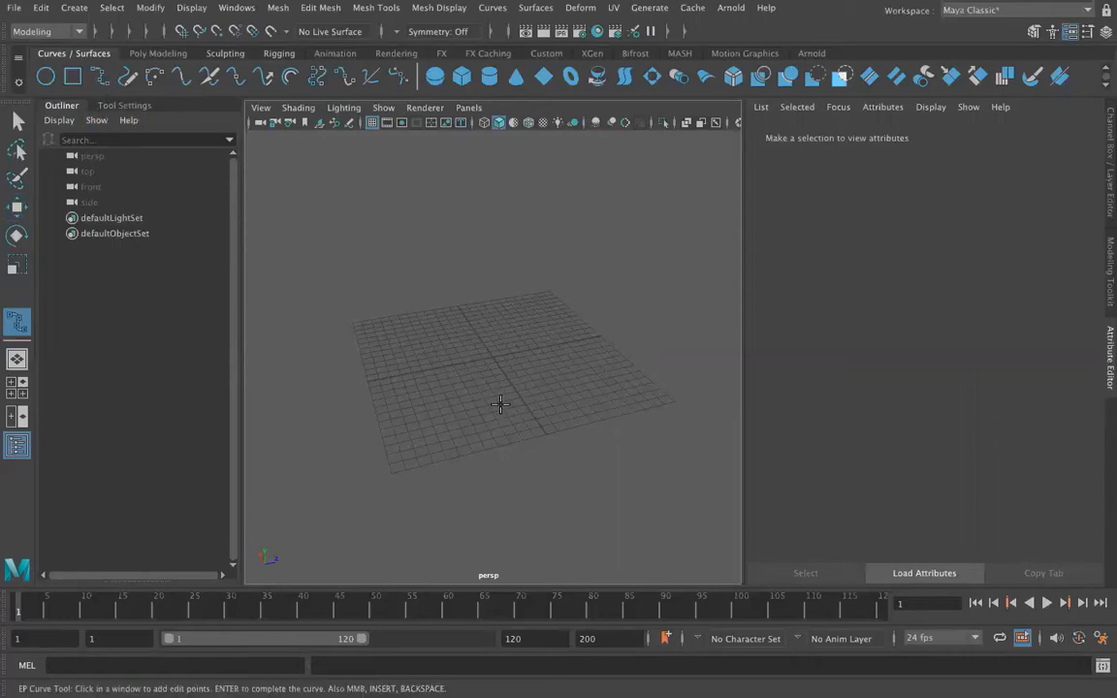
click(505, 409)
click(543, 427)
click(603, 412)
click(622, 355)
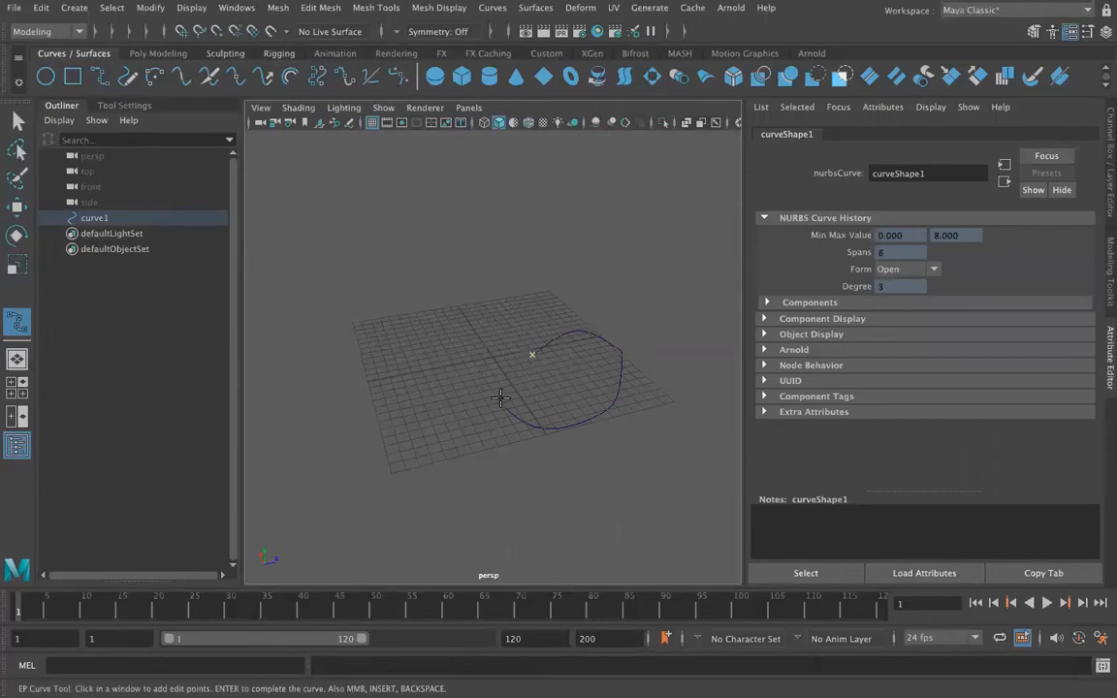
key(Return)
key(w)
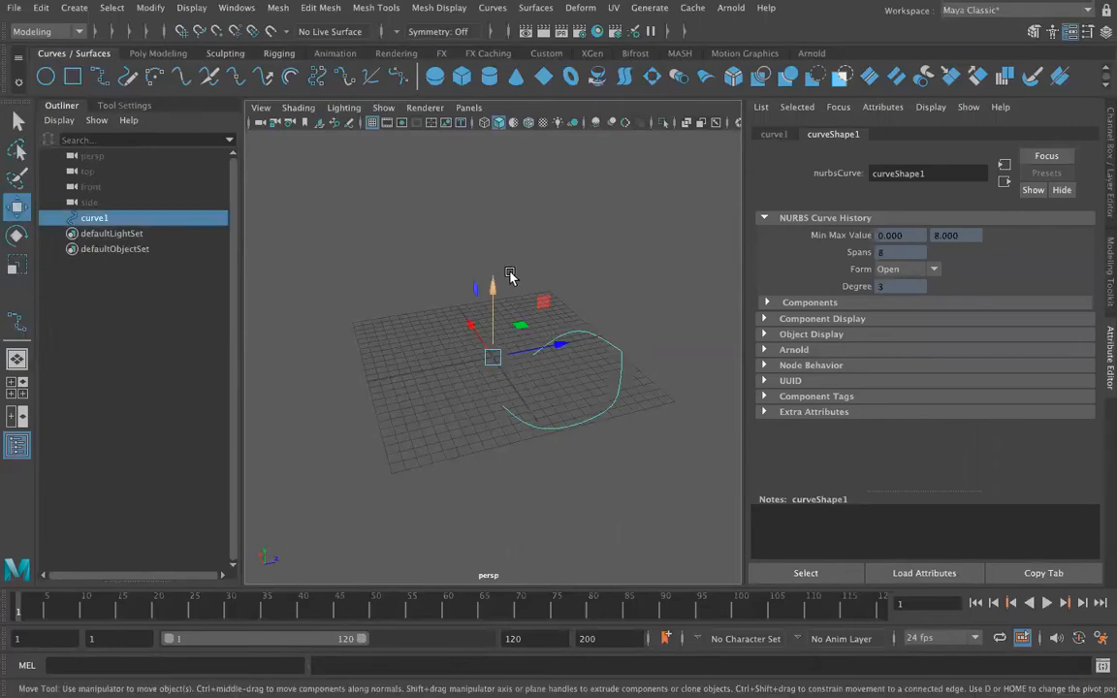
Step: Create a planar surface from the drawn curve, and close the curve with Open/Close
click(535, 8)
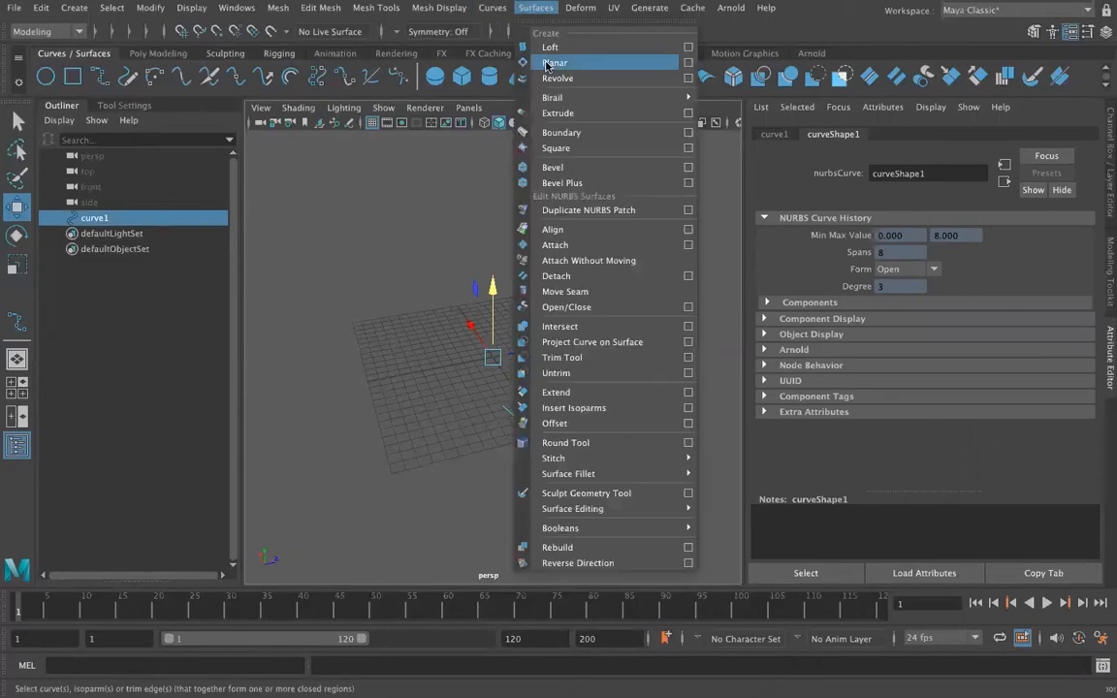
click(549, 64)
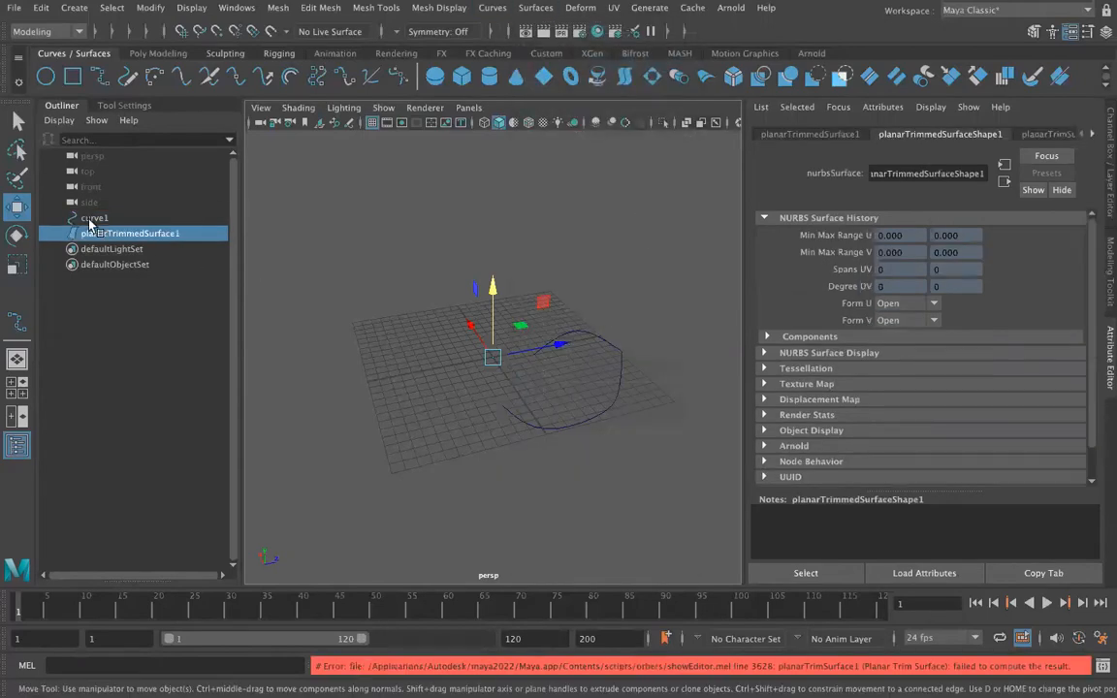
click(92, 219)
click(493, 8)
mouse_move(494, 353)
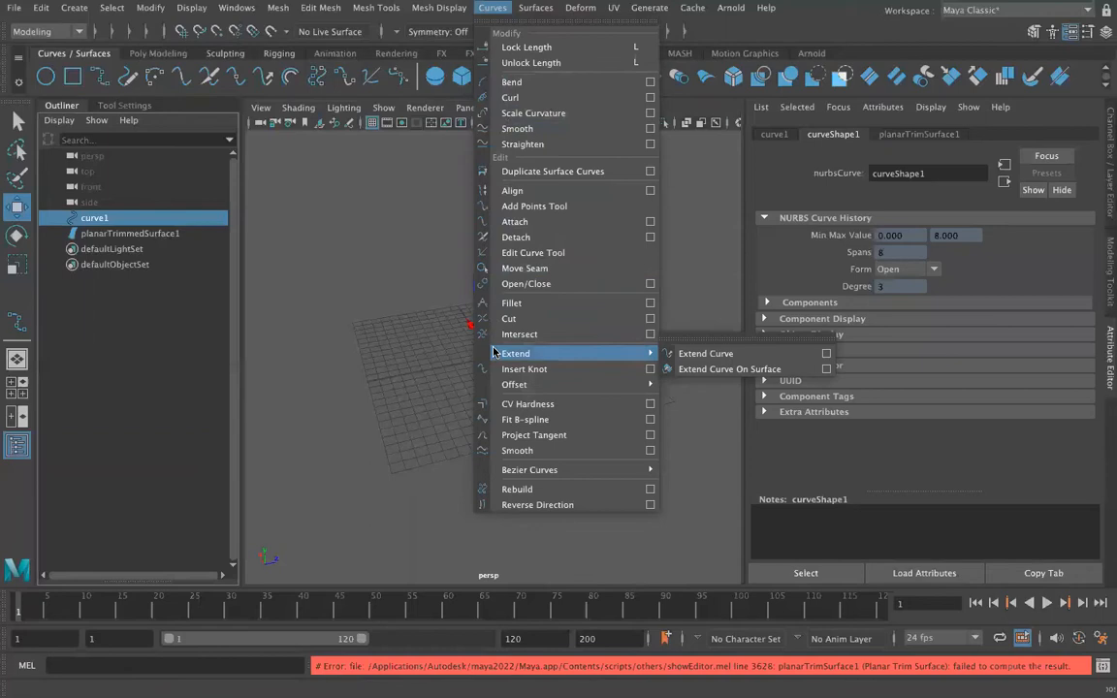
click(526, 283)
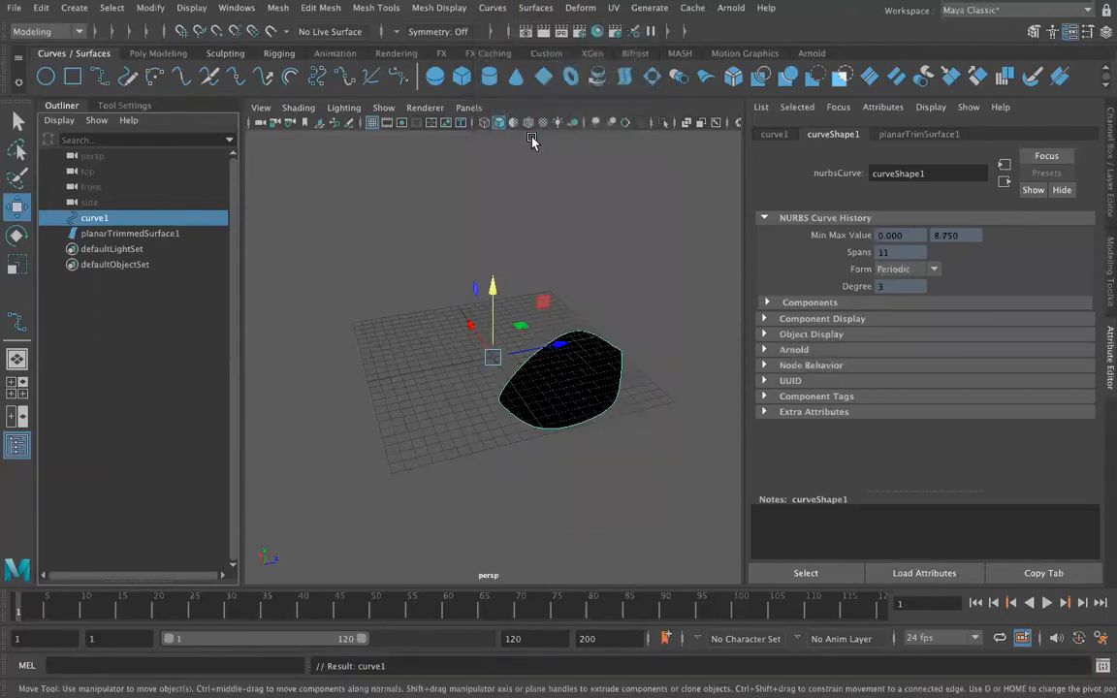
Step: Reverse the direction of the closed curve
click(493, 8)
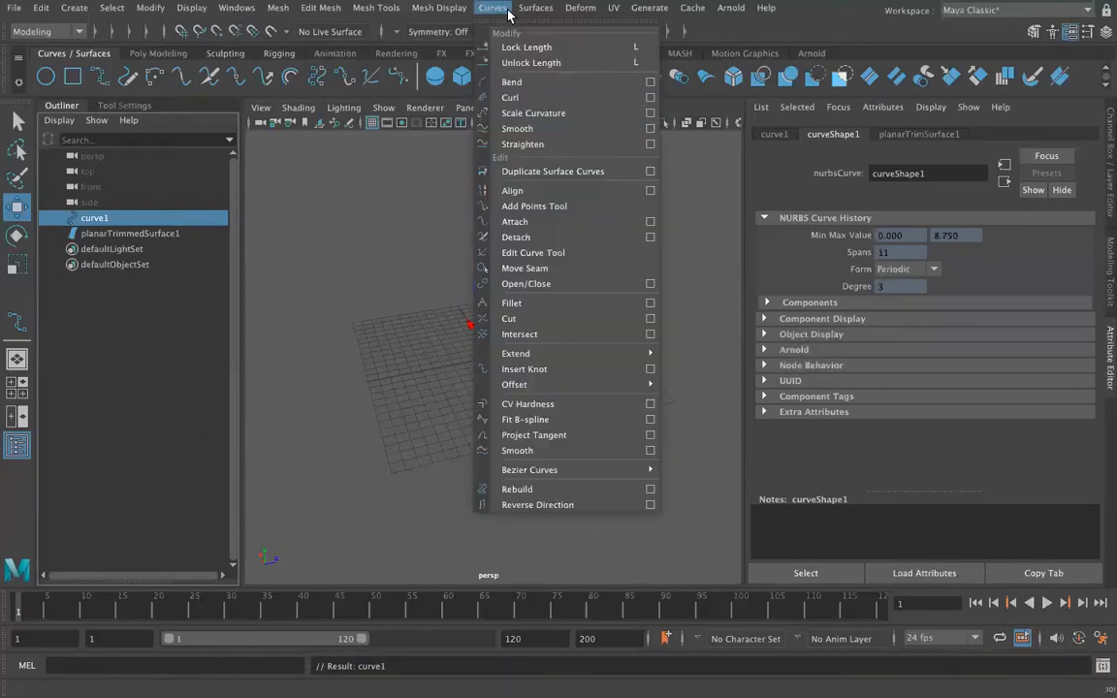
click(563, 505)
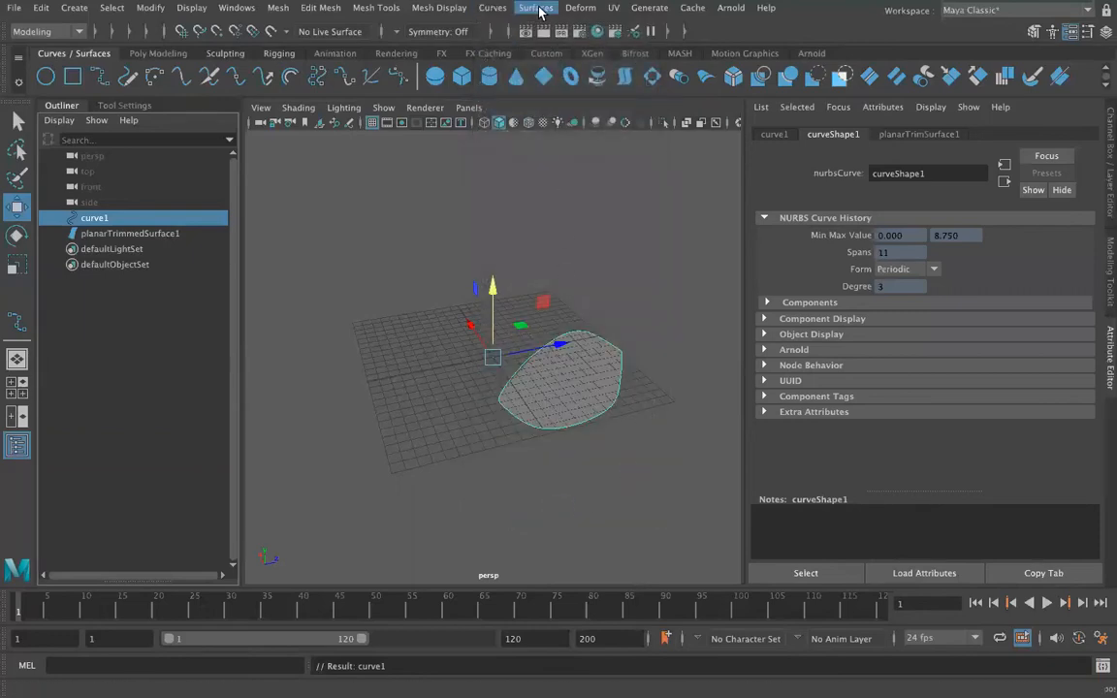
click(538, 8)
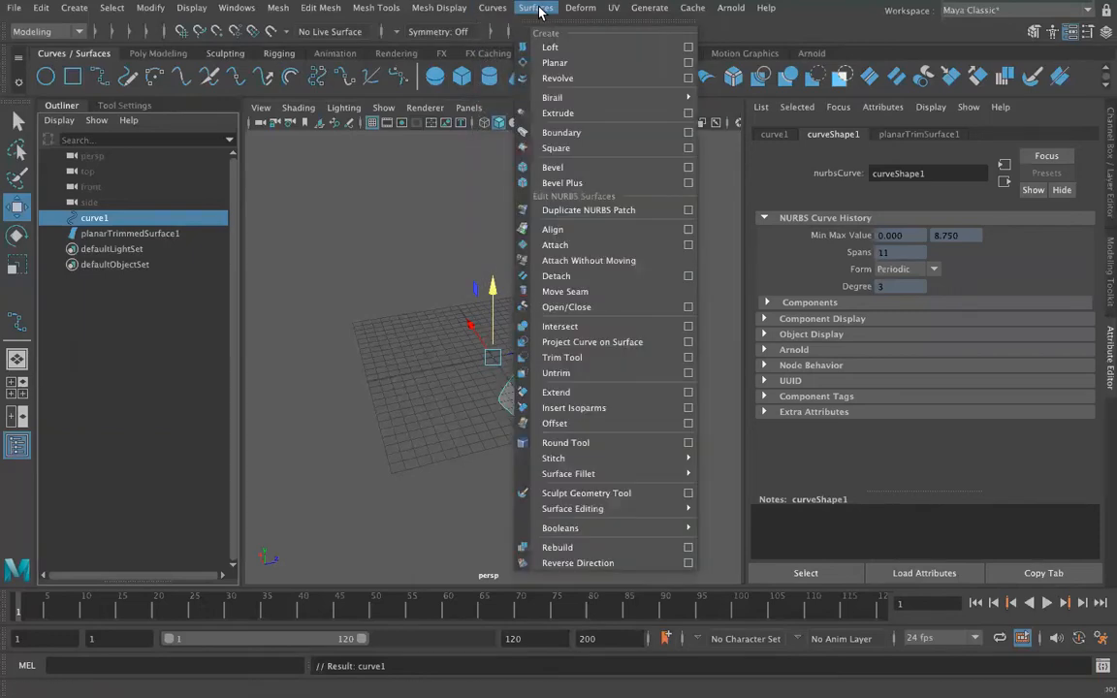
click(538, 9)
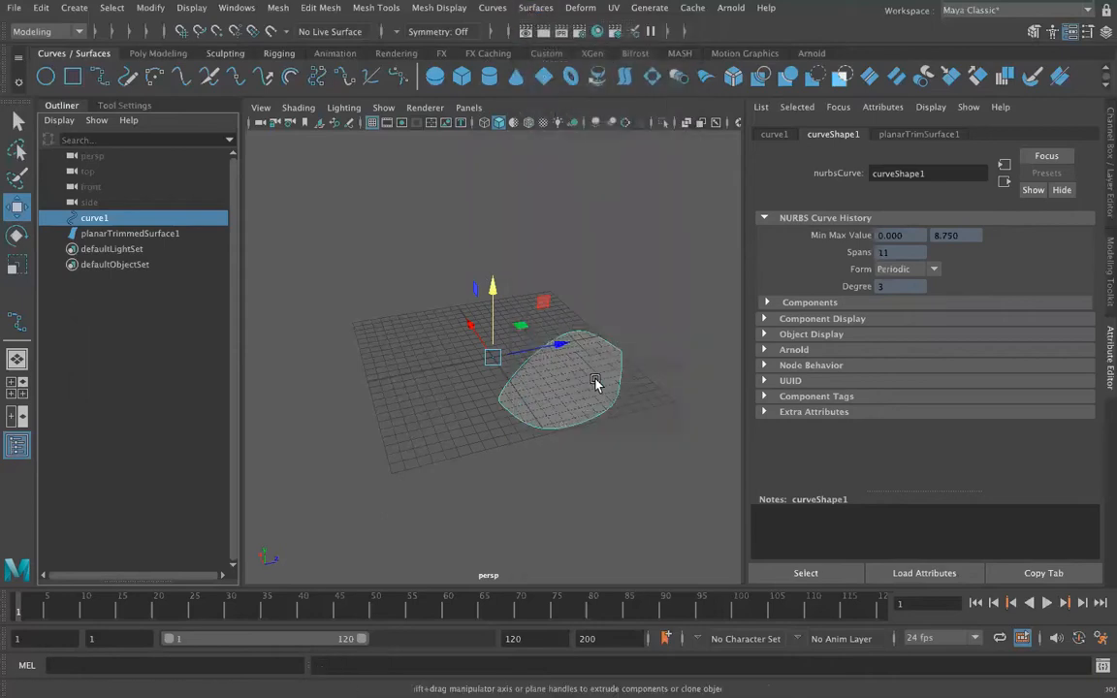
Step: Show the planar surface's control vertices, pull a vertex upward to bulge the surface, and return to object mode
click(597, 382)
right_click(596, 382)
right_drag(596, 382, 596, 331)
right_drag(572, 390, 480, 287)
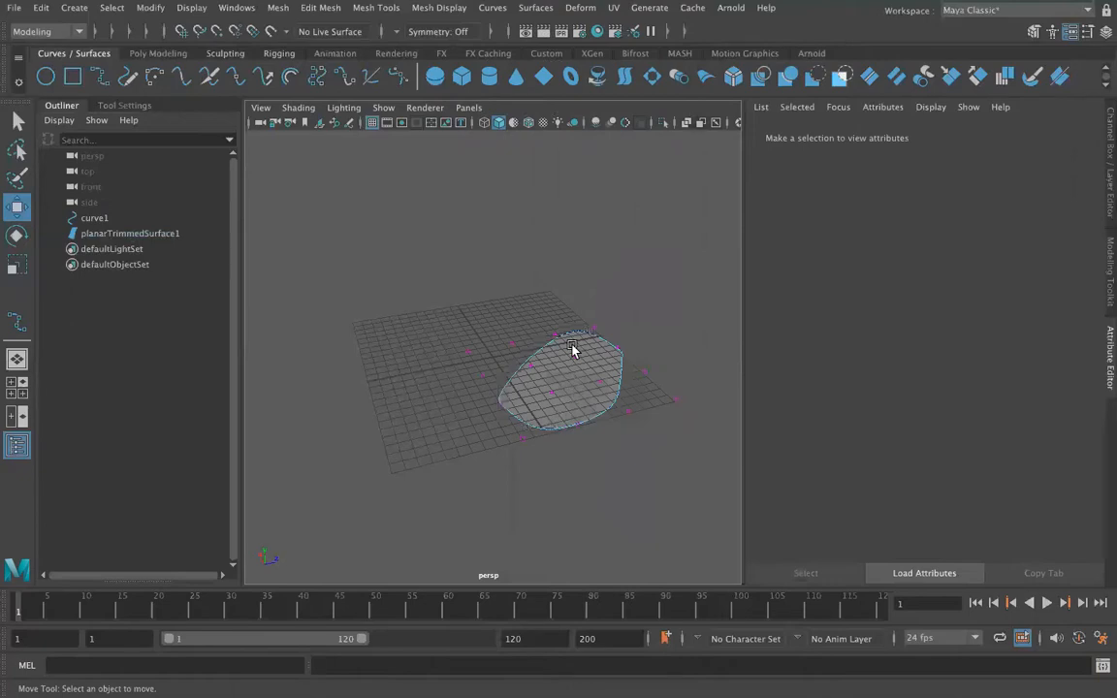
click(587, 360)
drag(581, 288, 586, 246)
alt+drag(572, 460, 530, 430)
drag(556, 254, 562, 155)
alt+drag(508, 393, 537, 439)
click(538, 439)
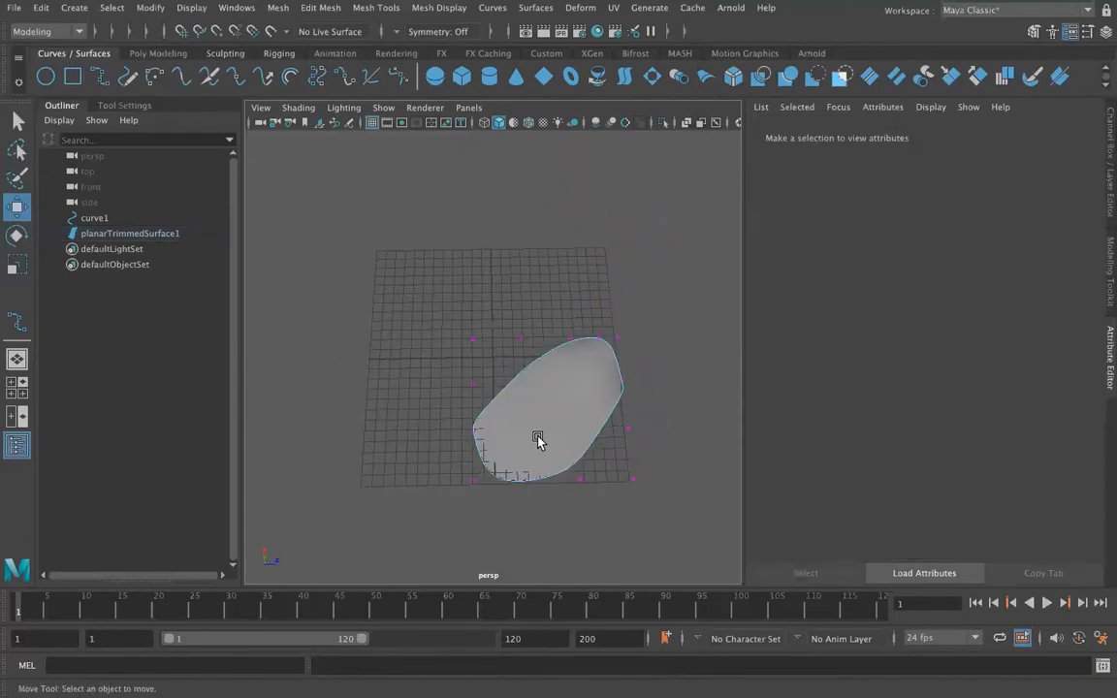
right_drag(522, 429, 450, 284)
Step: Delete curve1, keeping only the planar trimmed surface
click(87, 235)
alt+drag(529, 428, 497, 454)
click(134, 218)
key(Delete)
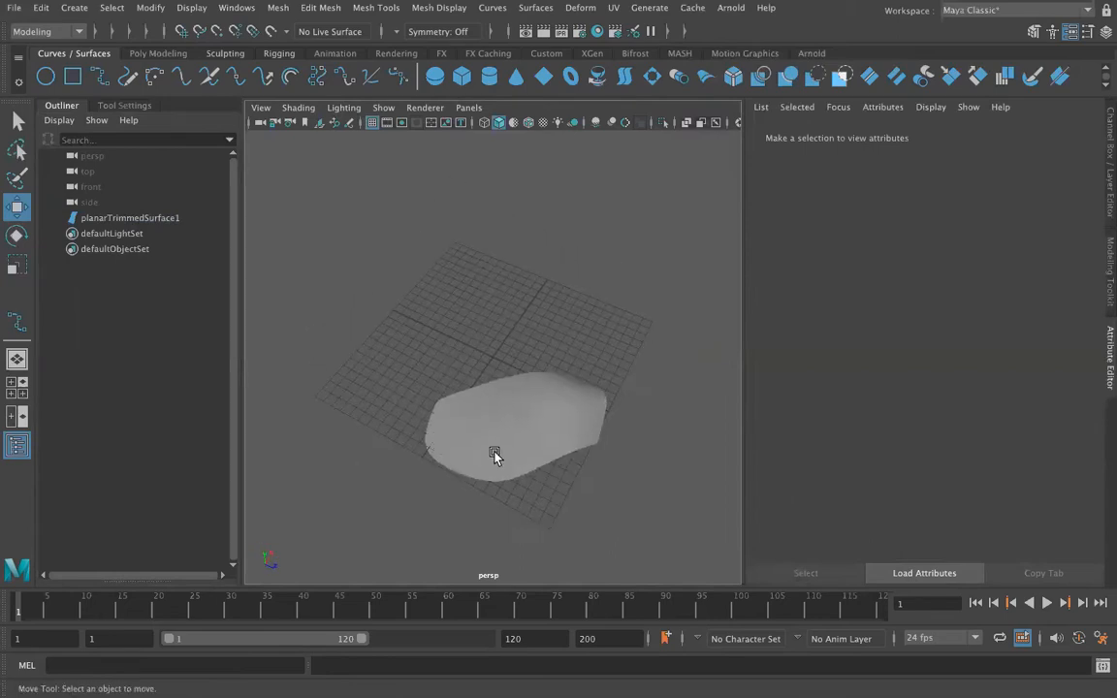
click(496, 454)
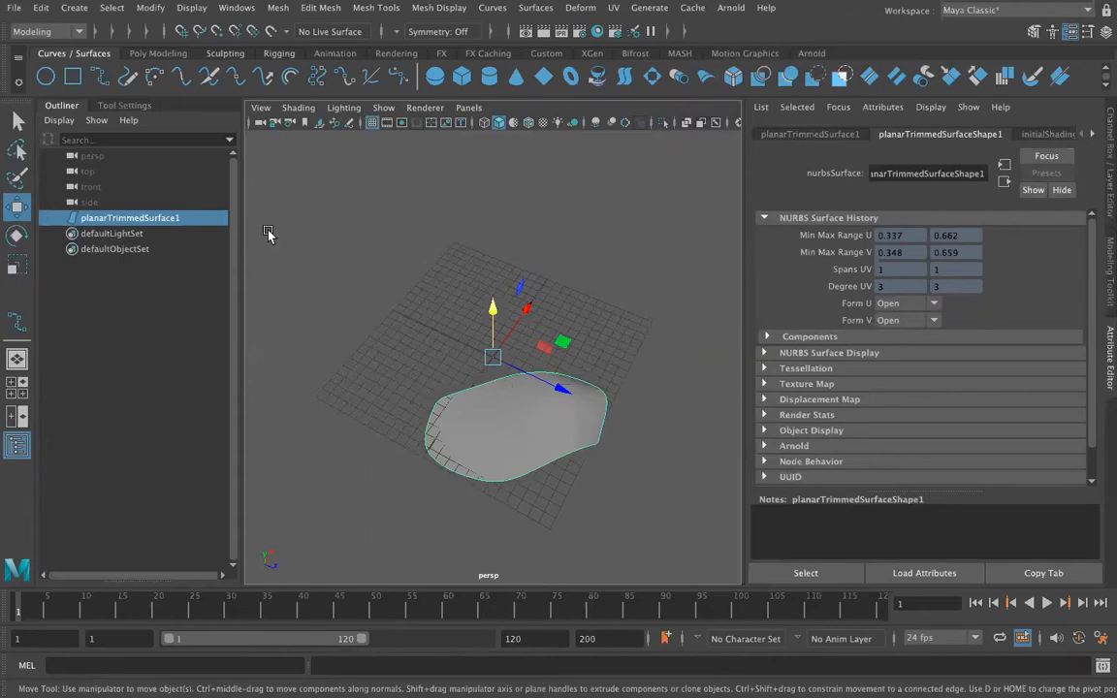
click(41, 8)
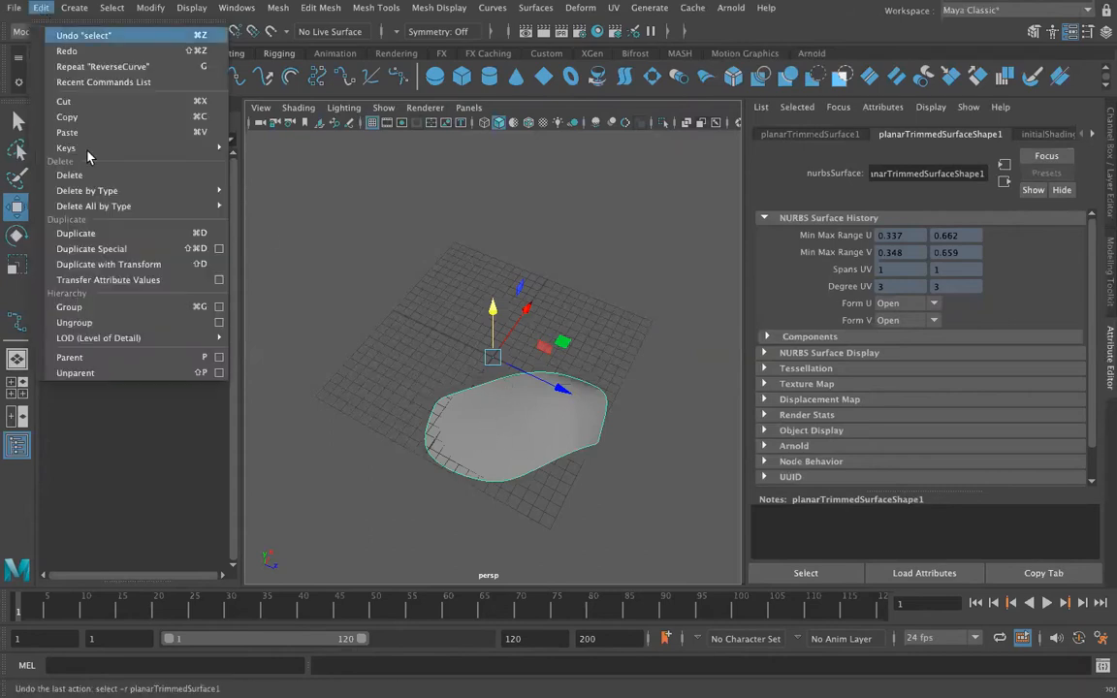
click(56, 9)
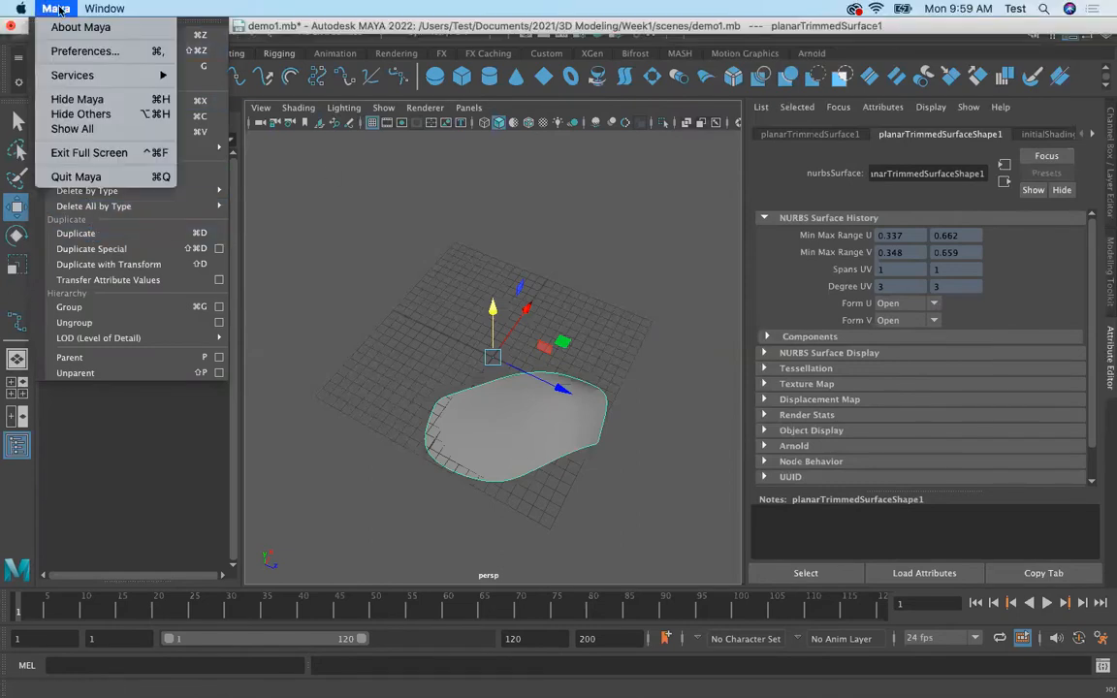
click(453, 295)
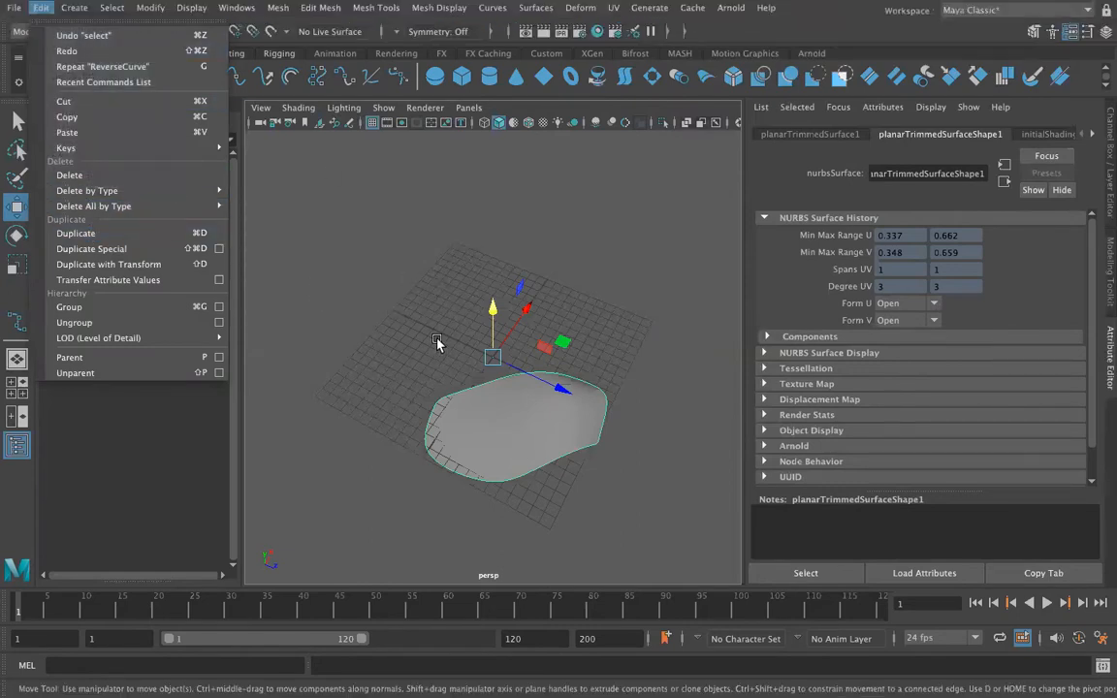
key(super+d)
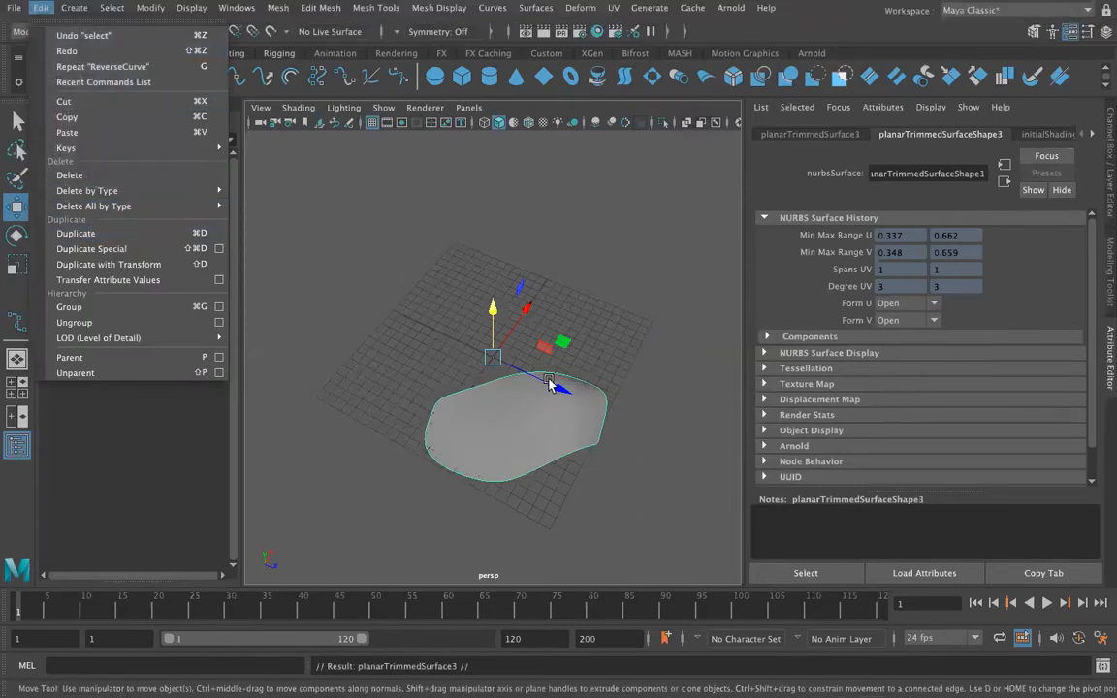
click(358, 348)
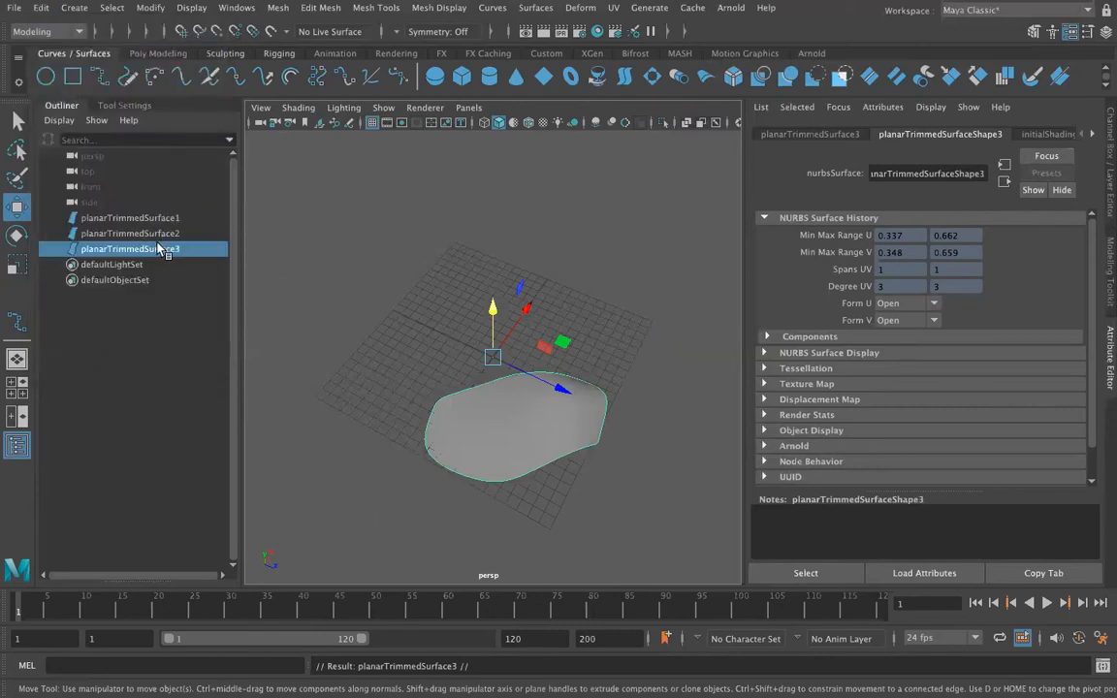
key(super+z)
key(super+z)
Step: Duplicate the trimmed surface and move the copy along the Z axis, clear of the original
click(547, 429)
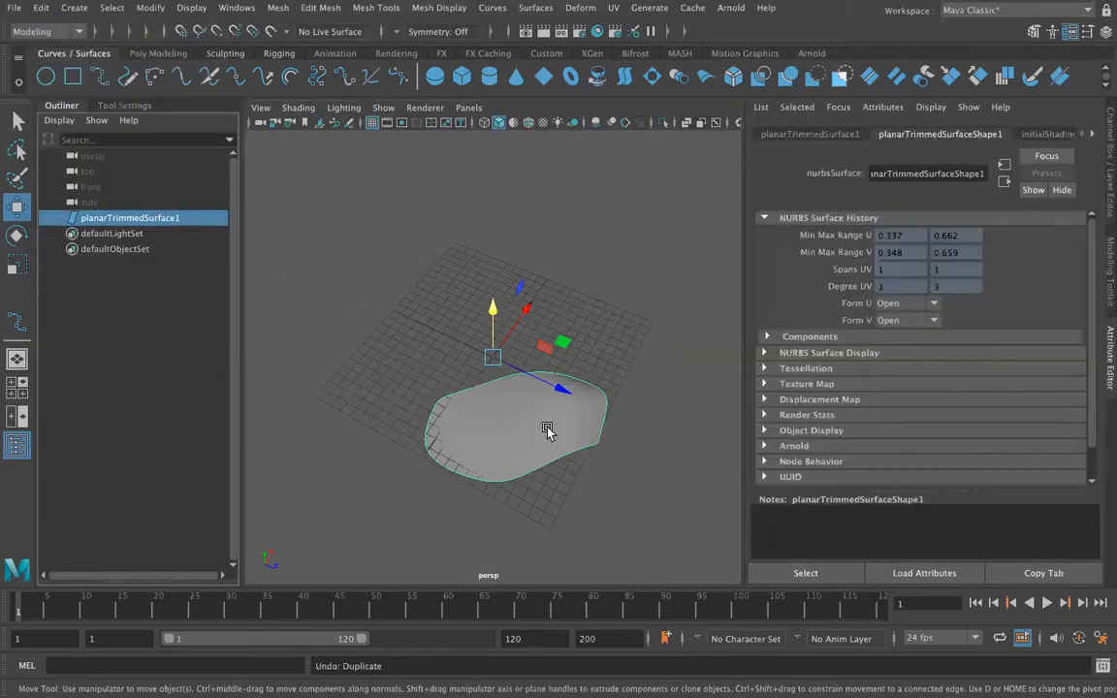
key(super+d)
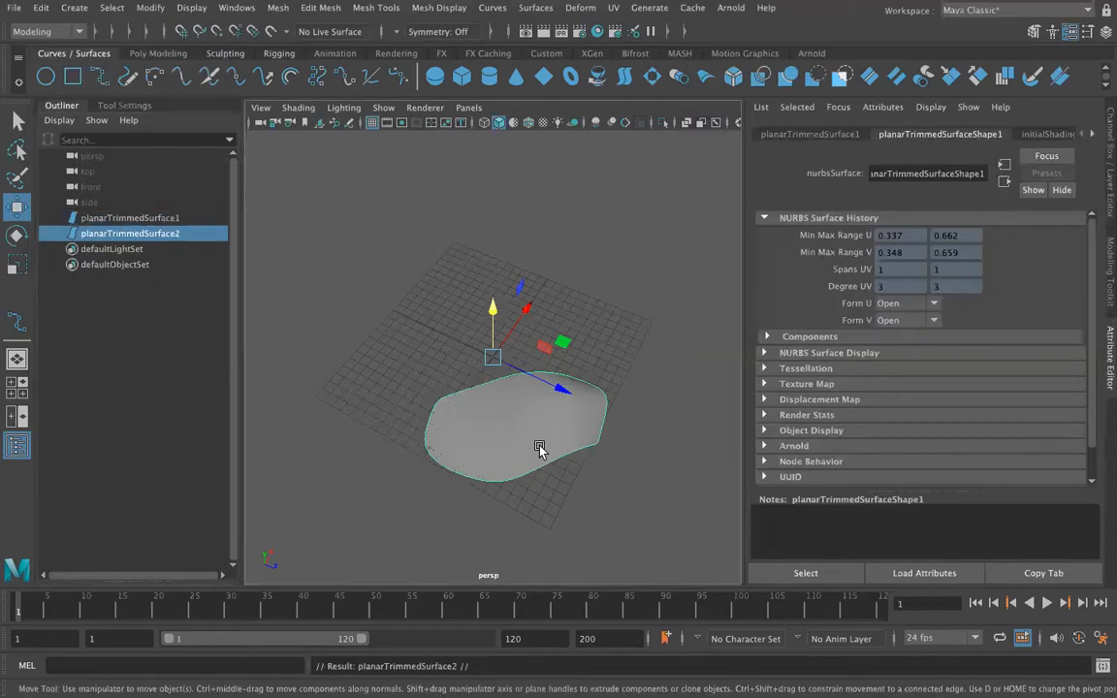
drag(562, 390, 354, 445)
Step: Scale the original trimmed surface down uniformly so it is slightly smaller than its copy
click(554, 402)
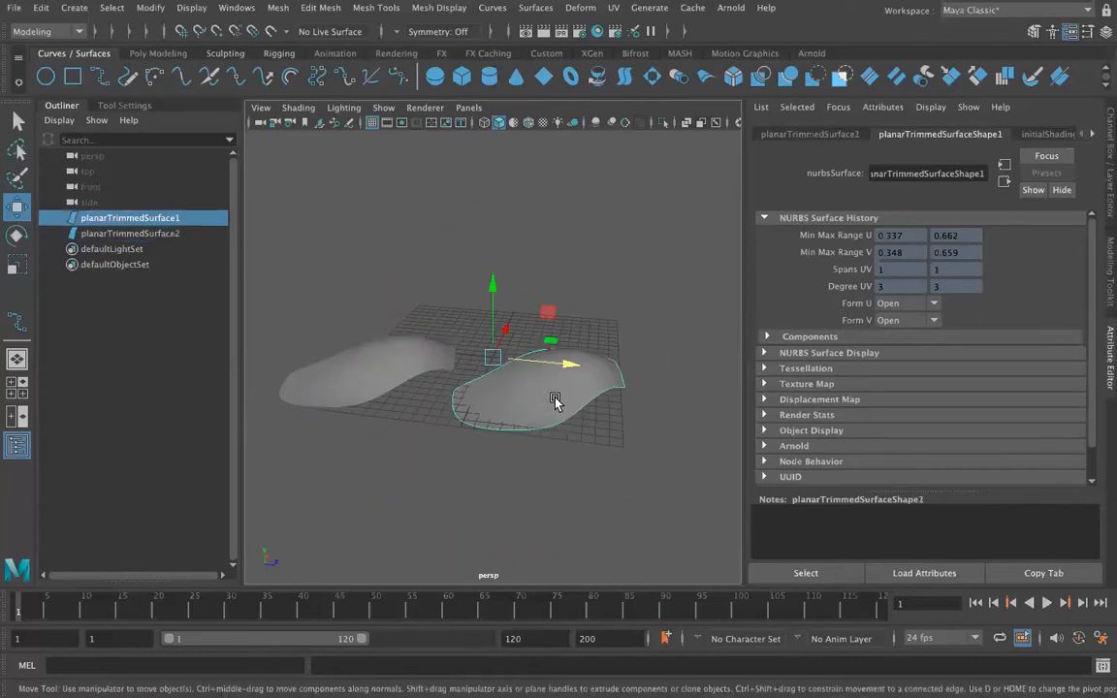
click(438, 389)
click(490, 398)
click(369, 374)
click(569, 395)
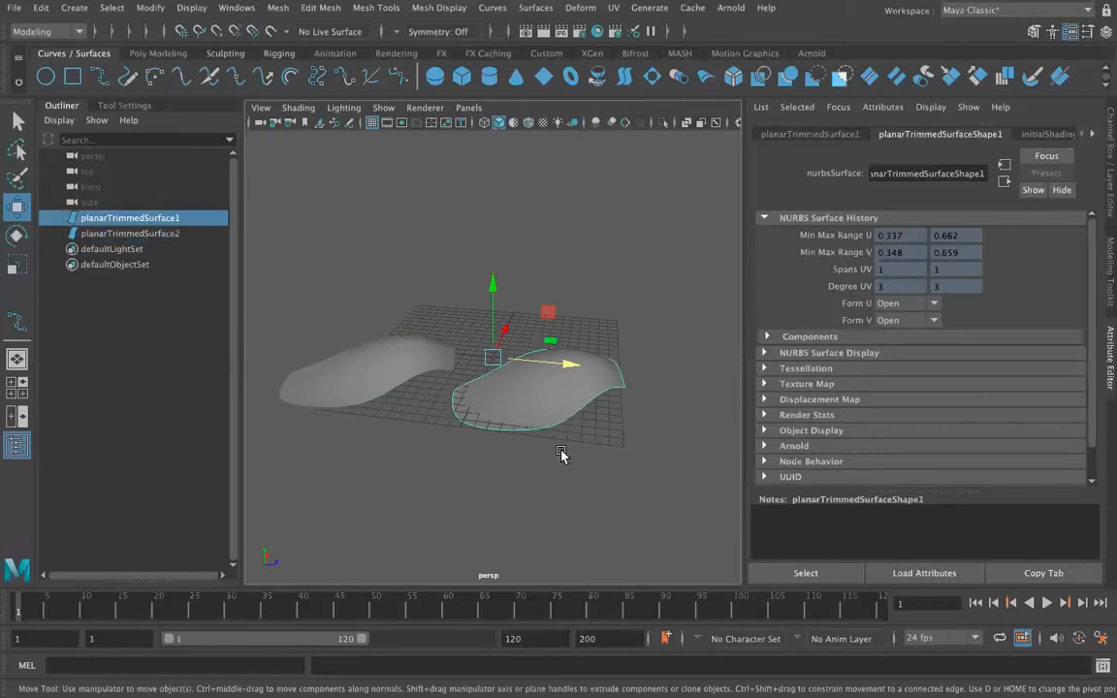
right_click(527, 404)
click(667, 381)
key(r)
drag(494, 359, 461, 381)
Step: Duplicate planarTrimmedSurface2 and move the new copy about 14.6 cm along the X axis
click(367, 371)
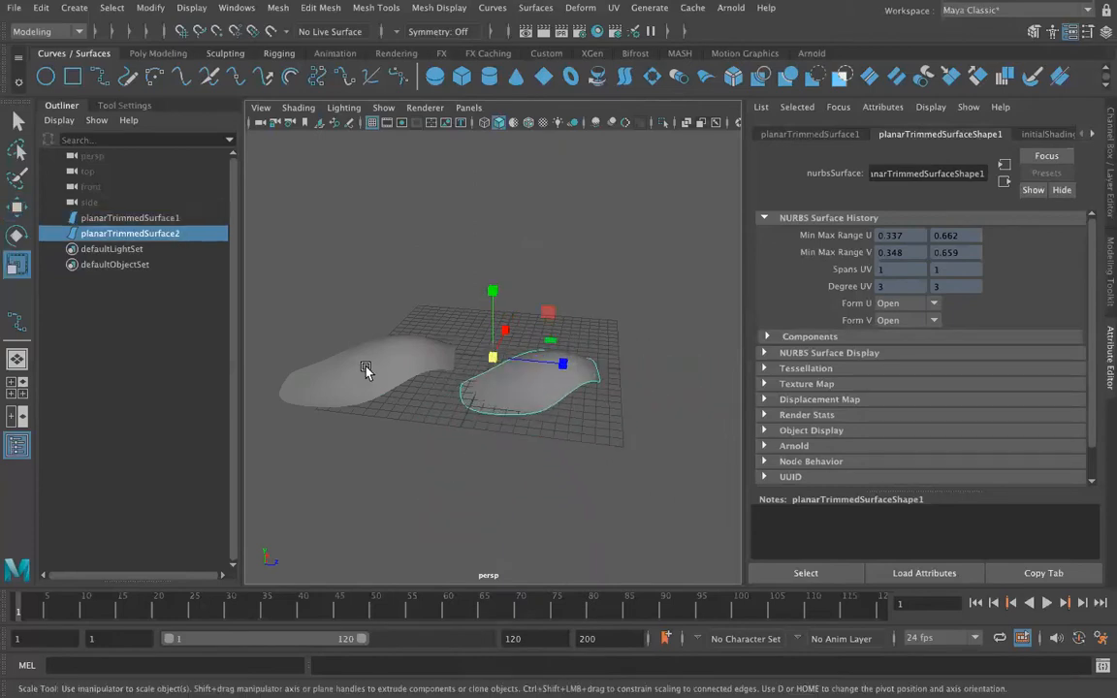
alt+drag(369, 417, 578, 492)
alt+drag(591, 449, 456, 438)
key(ctrl+d)
key(e)
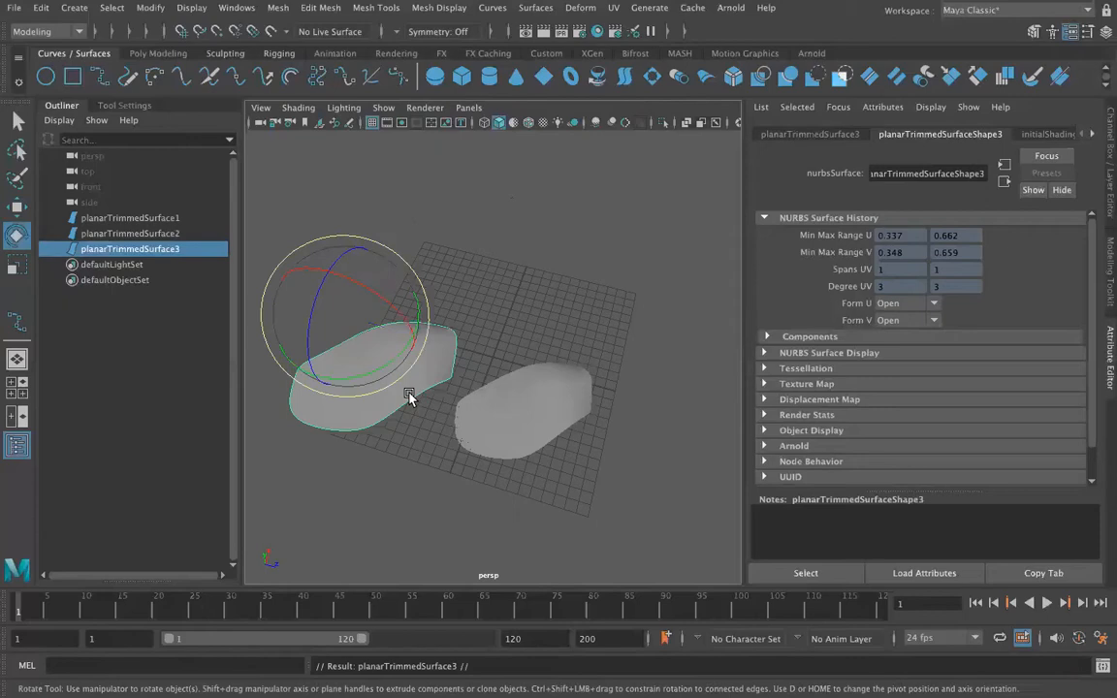
key(w)
drag(384, 274, 441, 178)
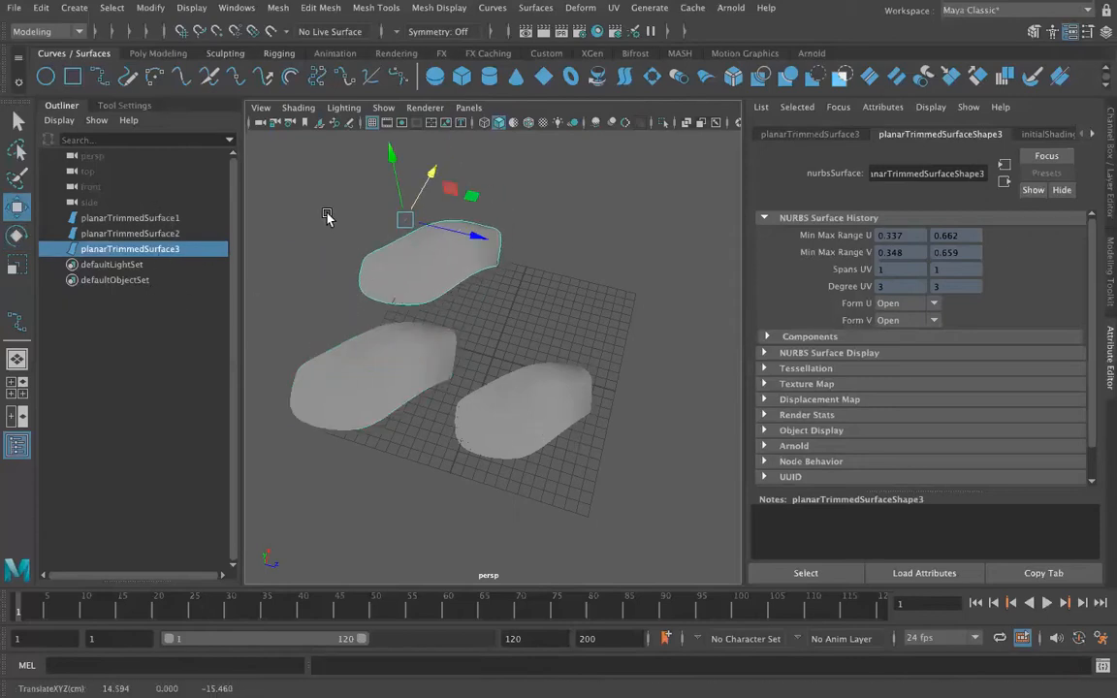
Step: Delete both duplicated surfaces and select the remaining planarTrimmedSurface1
shift+click(408, 424)
key(Delete)
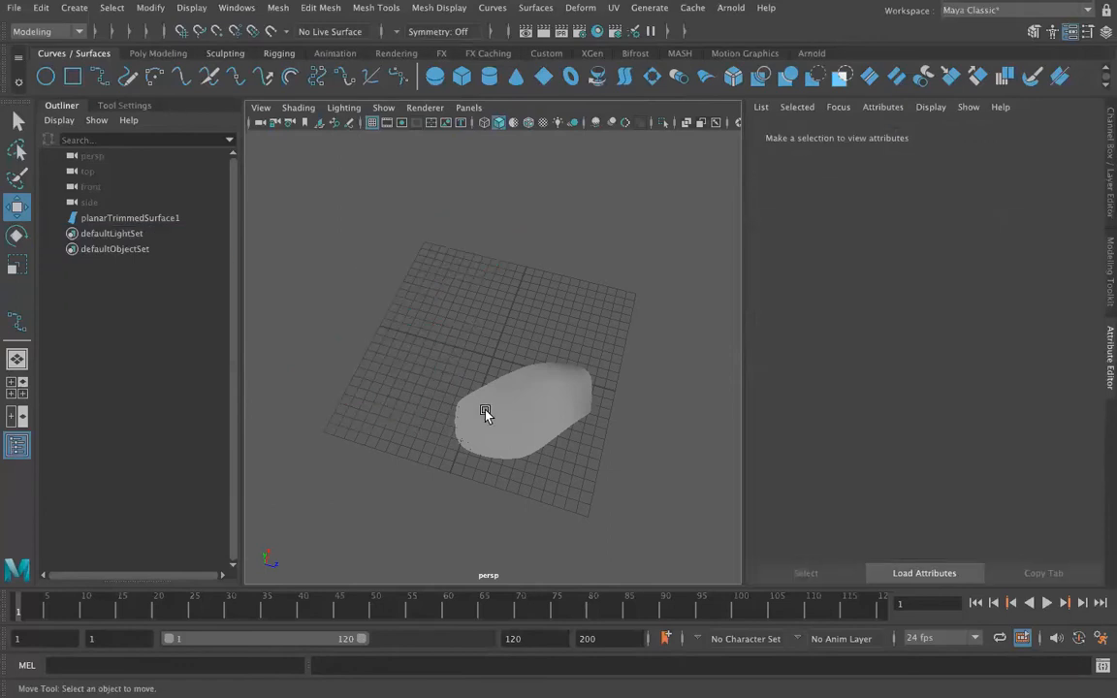
click(488, 415)
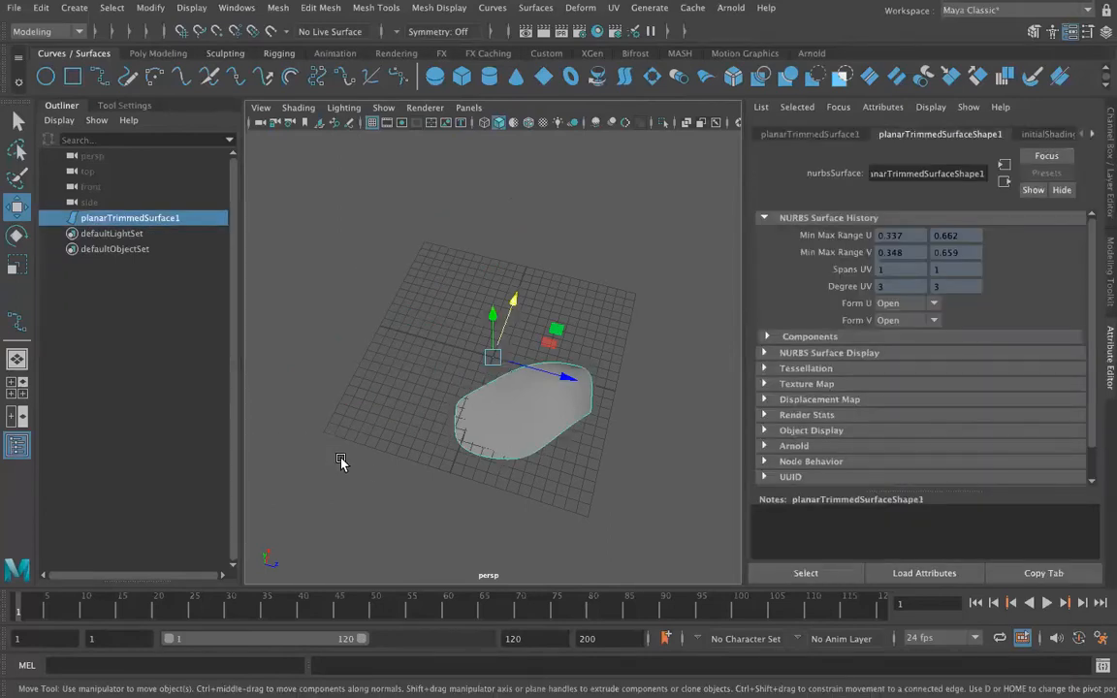
Step: Examine the remaining trimmed surface from several angles
alt+drag(423, 456, 479, 455)
scroll(427, 467, up, 2)
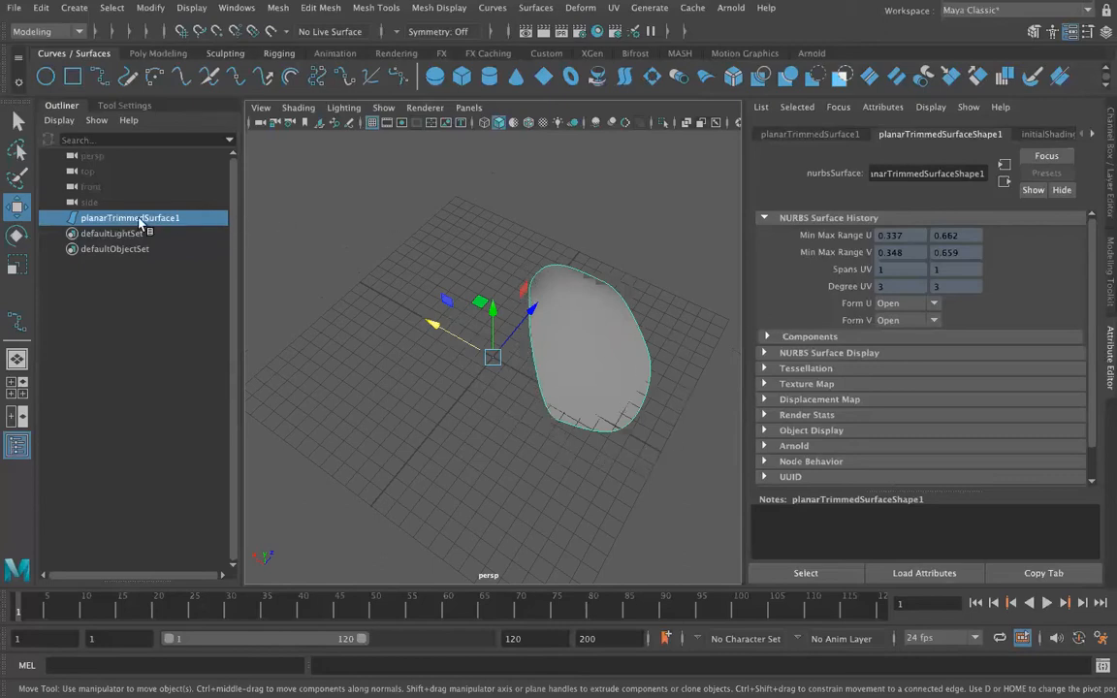
alt+drag(636, 390, 493, 417)
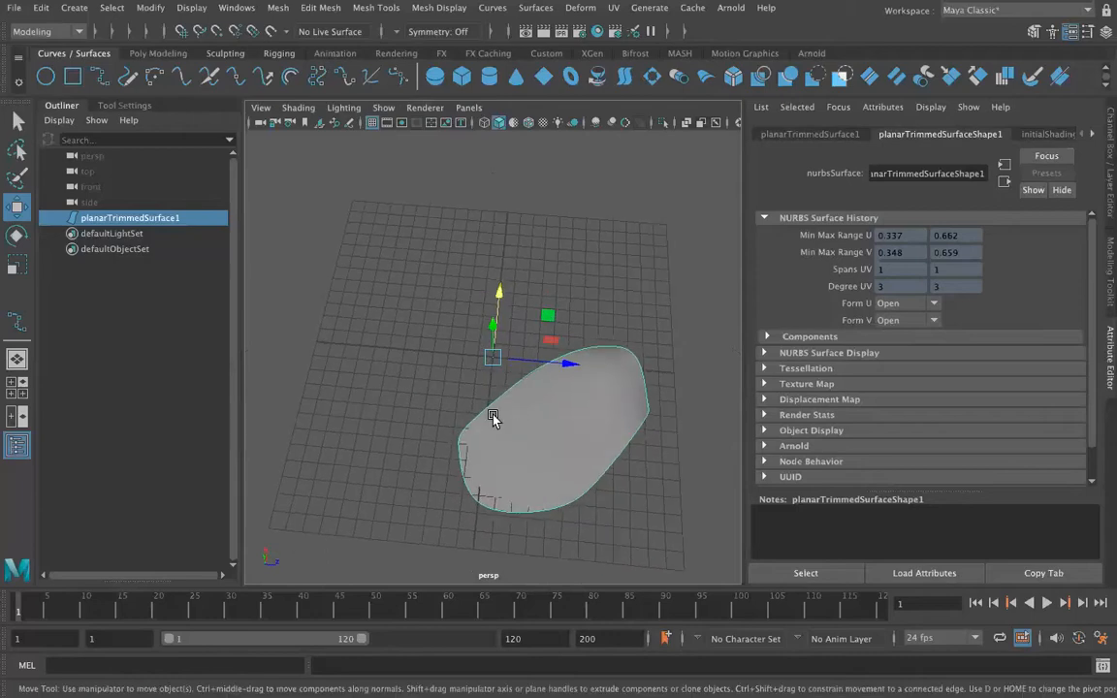
click(454, 399)
click(540, 428)
alt+drag(379, 379, 625, 384)
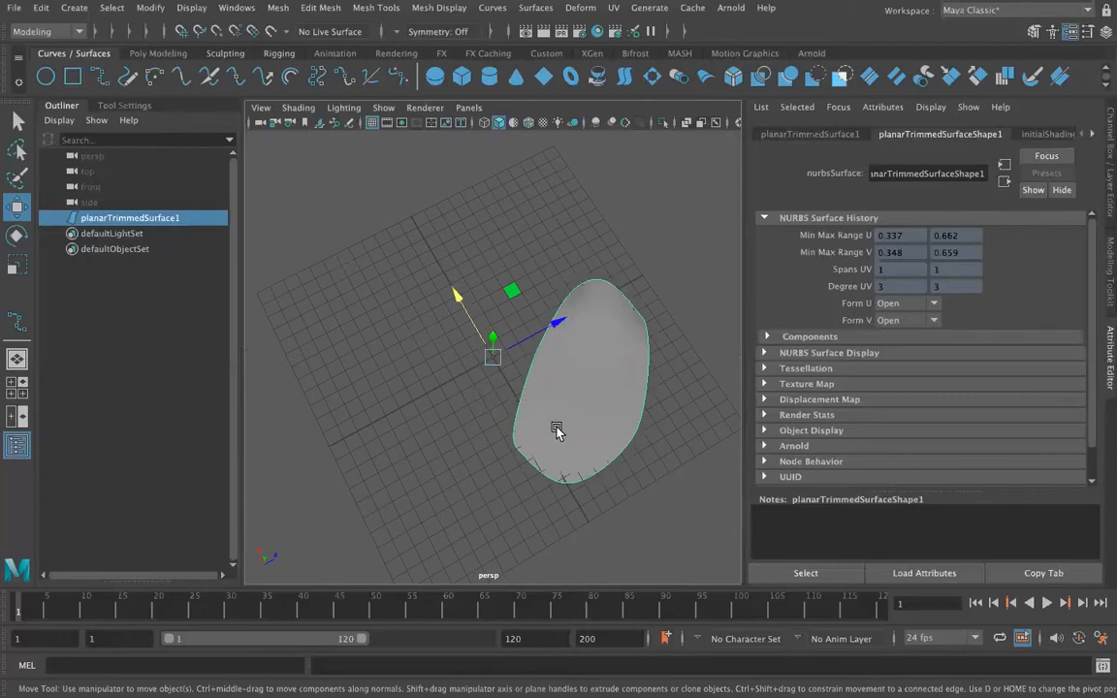
alt+drag(490, 427, 467, 371)
Step: Move the surface about 0.7 cm along X and scale it to about 0.92 in X, 0.74 in Y and 0.97 in Z
mouse_move(449, 323)
mouse_down()
mouse_move(424, 296)
mouse_move(444, 318)
mouse_up()
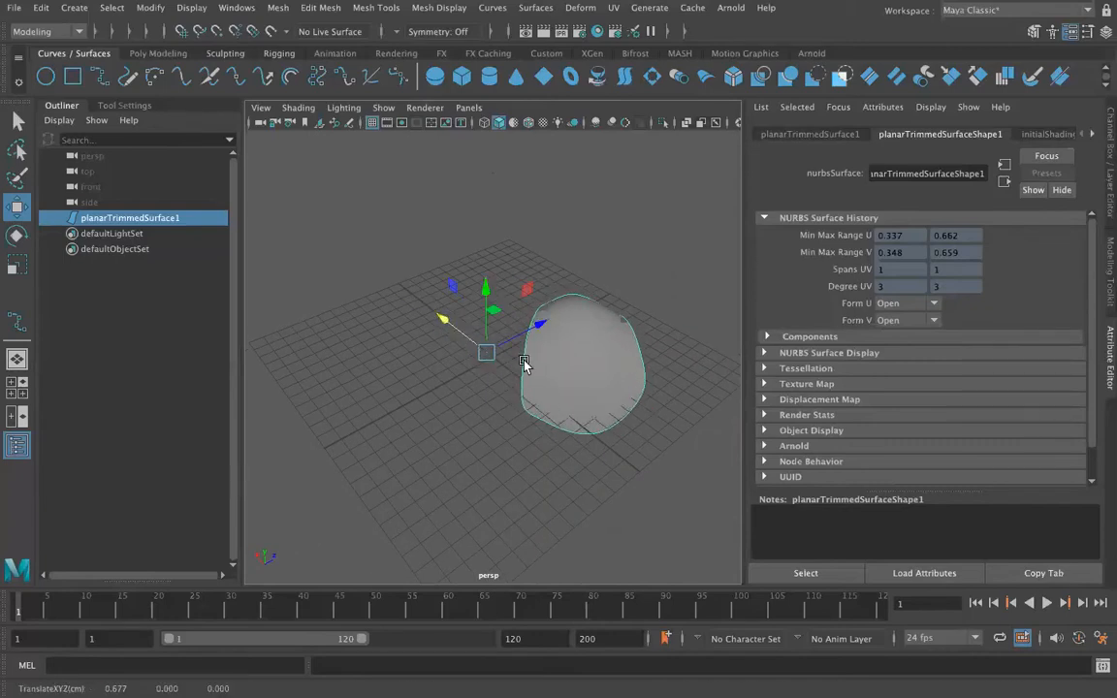
key(r)
mouse_move(486, 351)
mouse_down()
mouse_move(568, 363)
mouse_move(471, 358)
mouse_move(474, 349)
mouse_up()
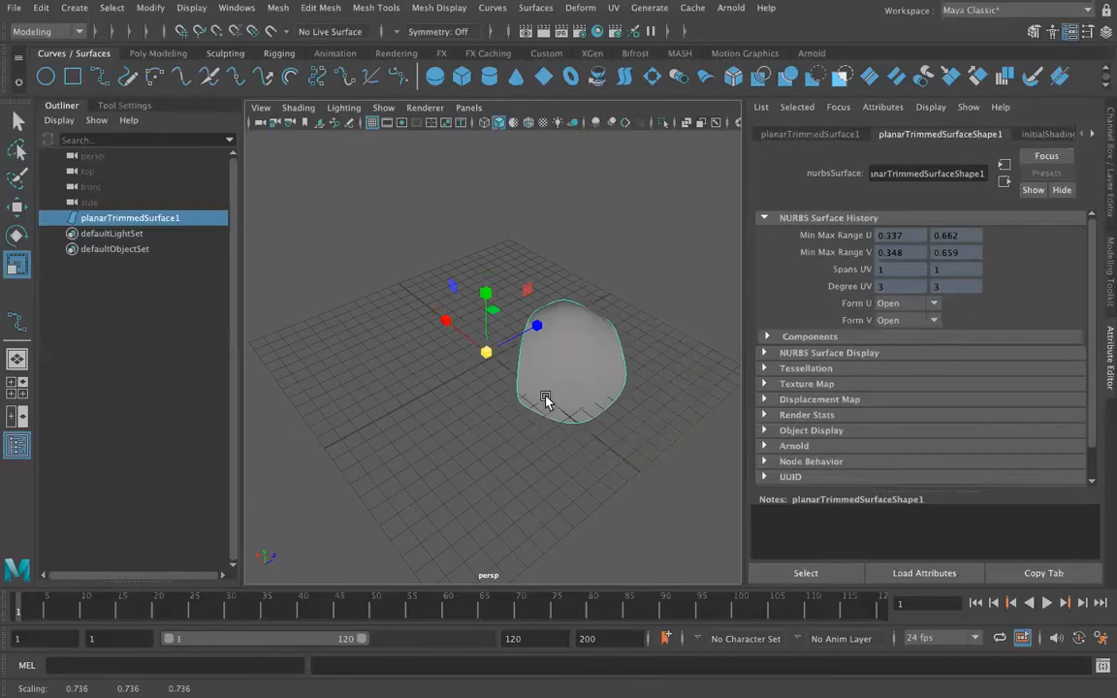
drag(536, 324, 625, 407)
mouse_move(443, 312)
mouse_down()
mouse_move(401, 304)
mouse_move(416, 299)
mouse_move(402, 304)
mouse_move(426, 316)
mouse_up()
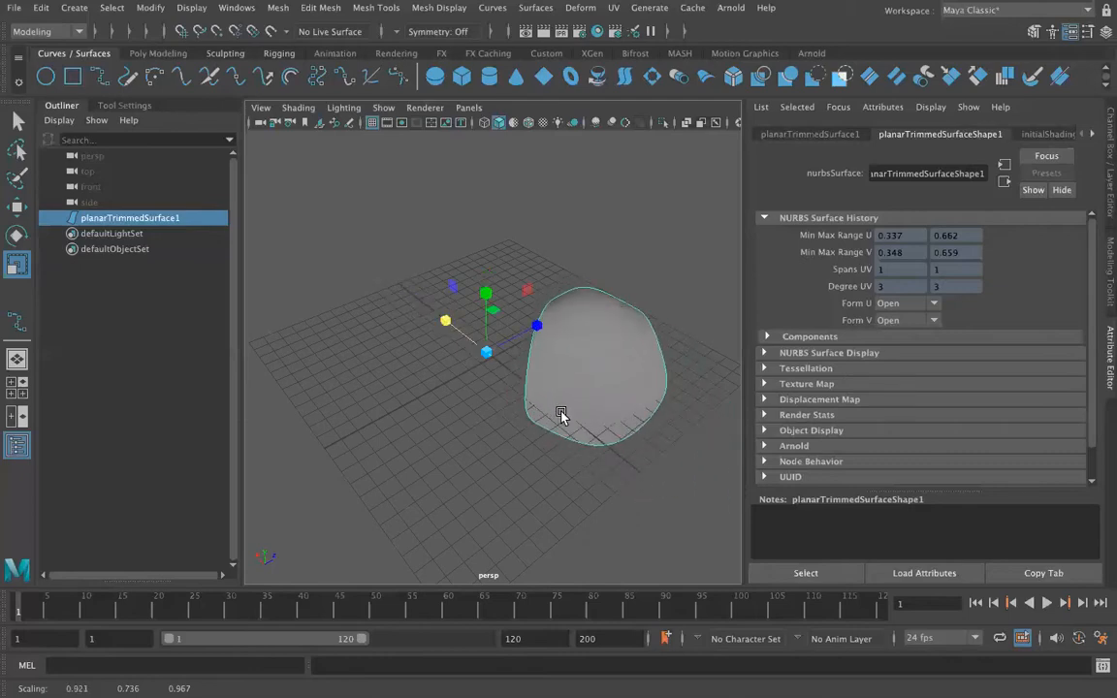
Step: Undo the last scaling changes made to planarTrimmedSurface1
key(ctrl+z)
key(ctrl+z)
key(ctrl+z)
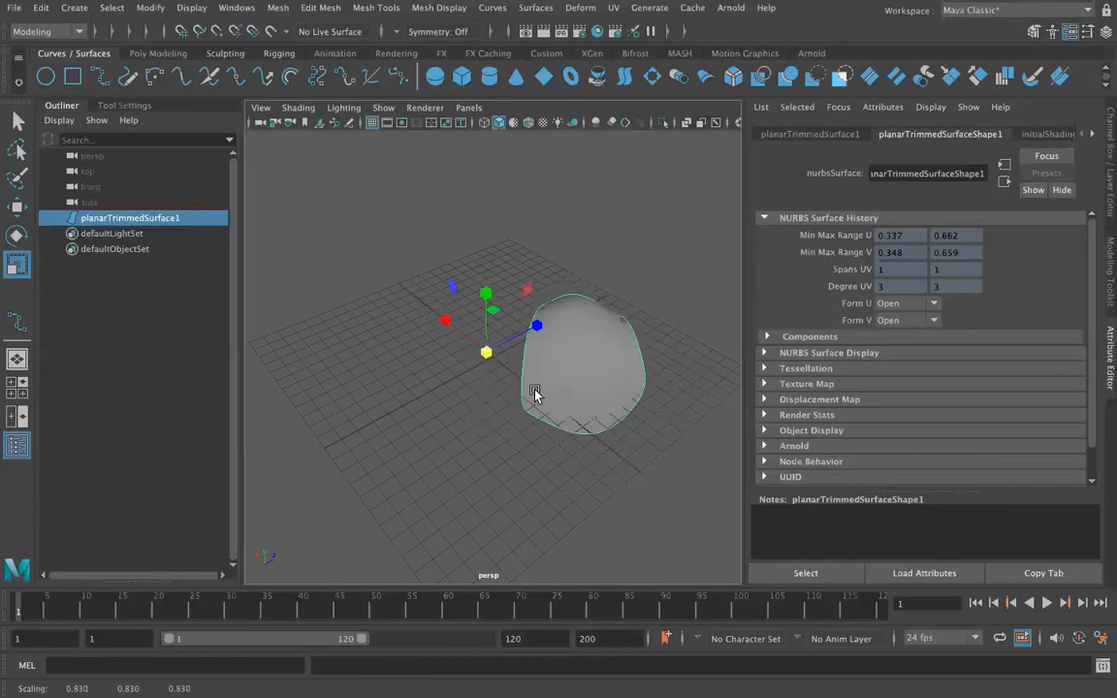
Step: Try rotating planarTrimmedSurface1 about its off-centre pivot
key(e)
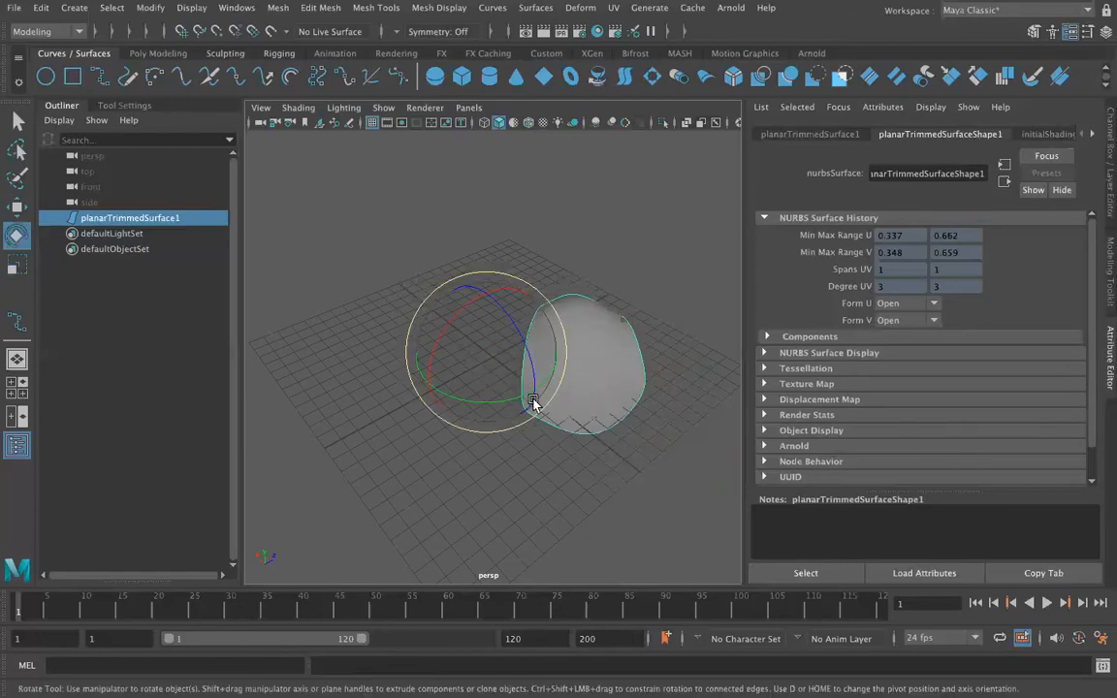
alt+drag(413, 443, 474, 467)
drag(466, 335, 590, 411)
key(ctrl+z)
key(ctrl+z)
key(ctrl+z)
key(ctrl+z)
click(588, 404)
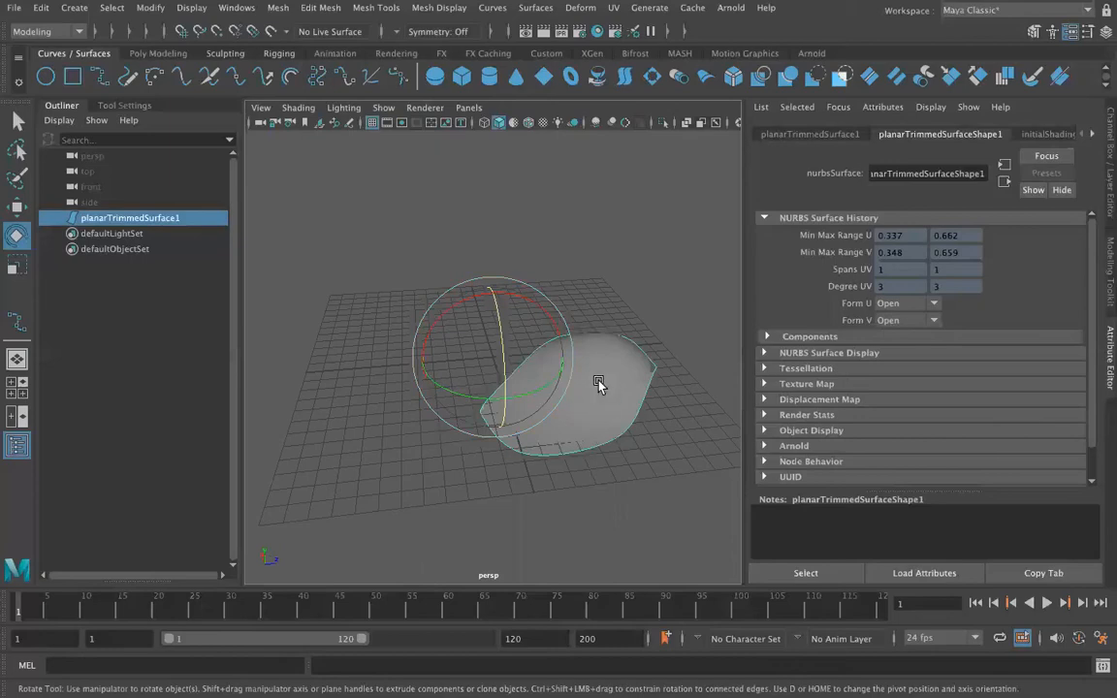
Step: Center the pivot of planarTrimmedSurface1
alt+drag(428, 417, 512, 482)
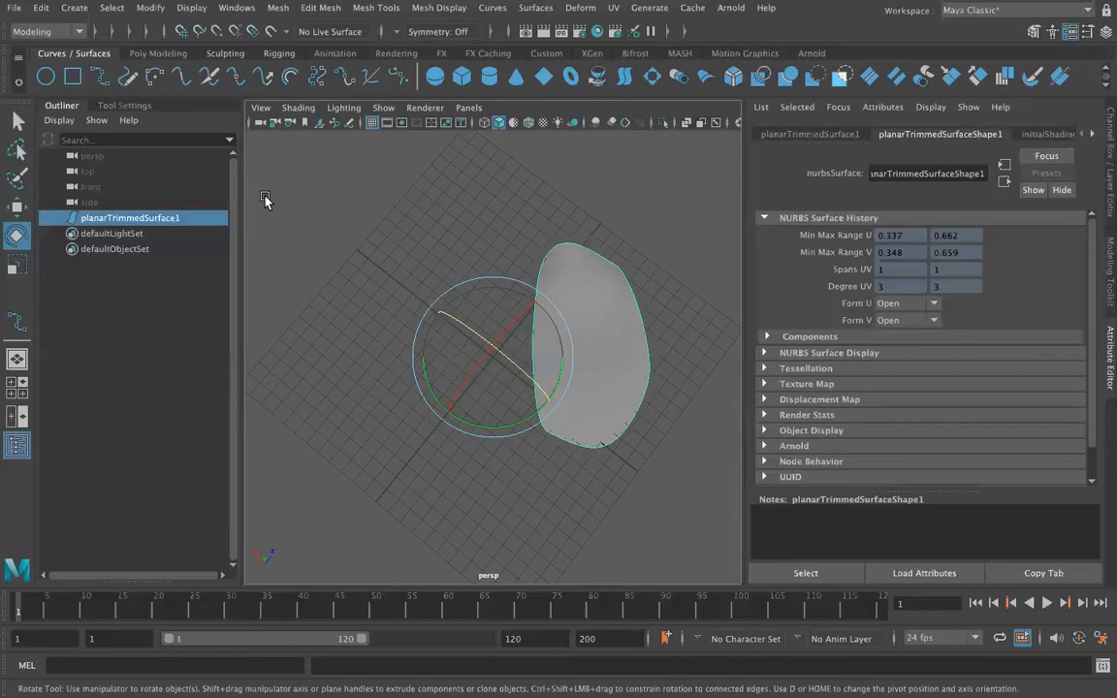
click(152, 8)
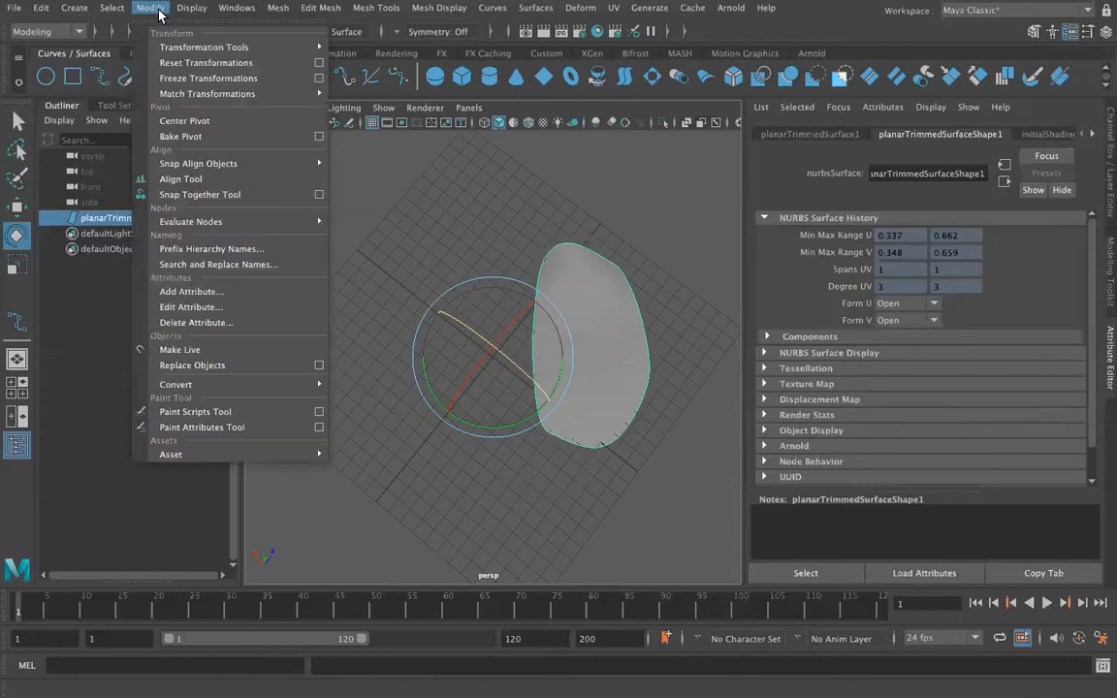
click(183, 122)
alt+drag(529, 324, 433, 257)
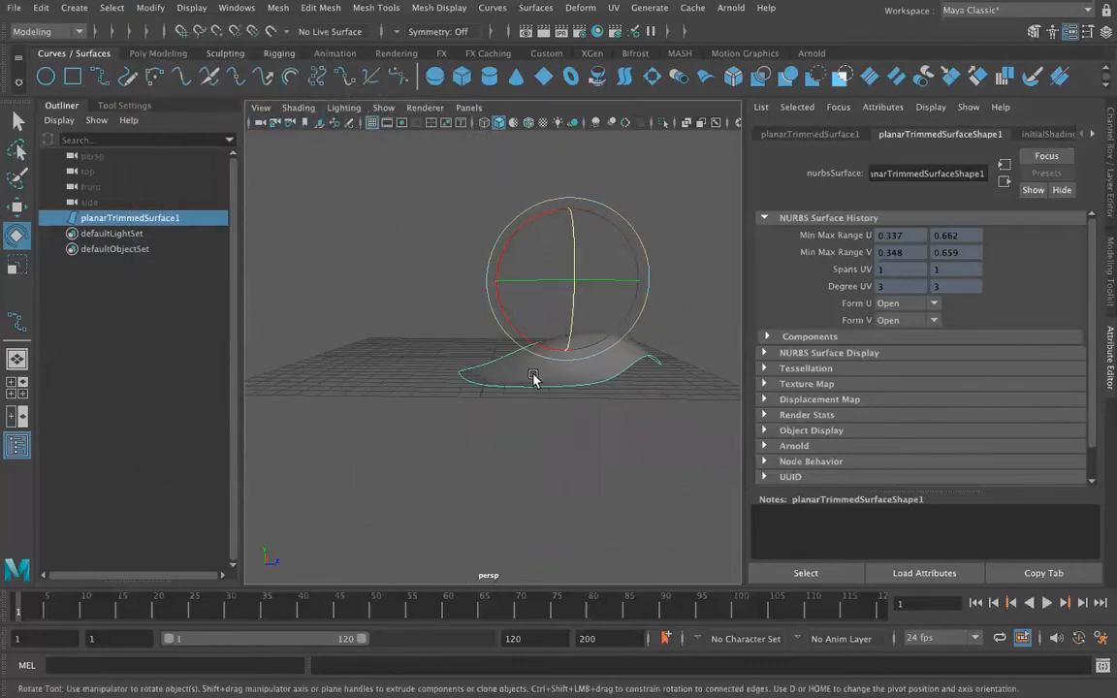
Step: Show the trimmed surface's control vertices, select those around the surface and delete them, accepting deletion of the complete surface
click(438, 374)
click(581, 378)
right_drag(532, 286, 466, 292)
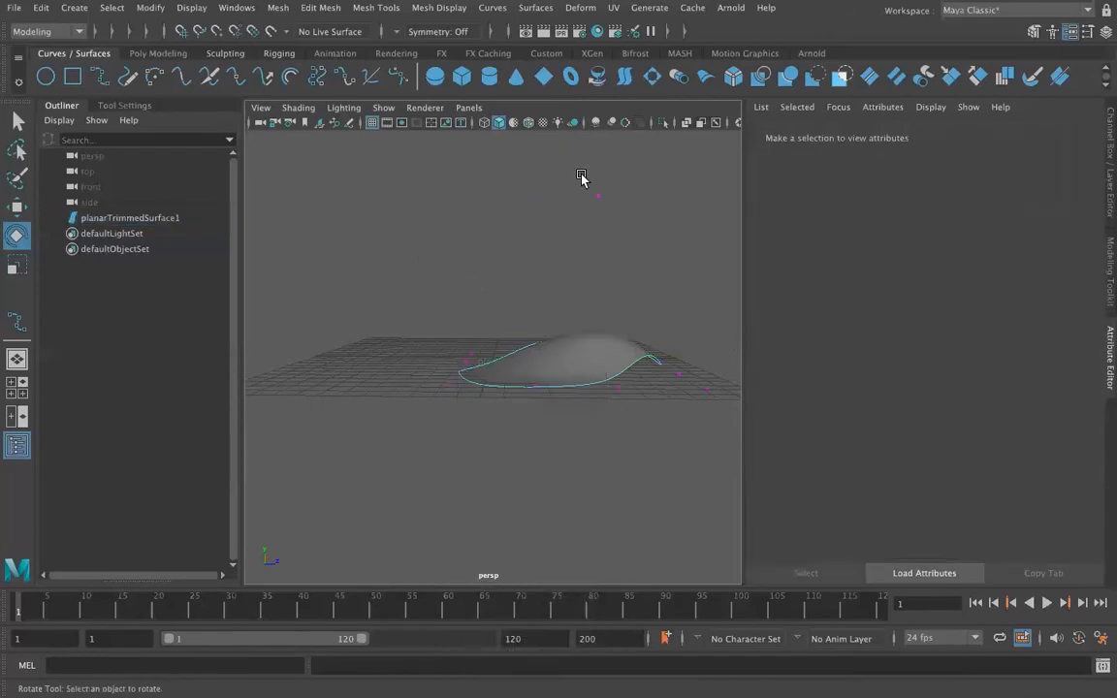
alt+drag(608, 385, 619, 415)
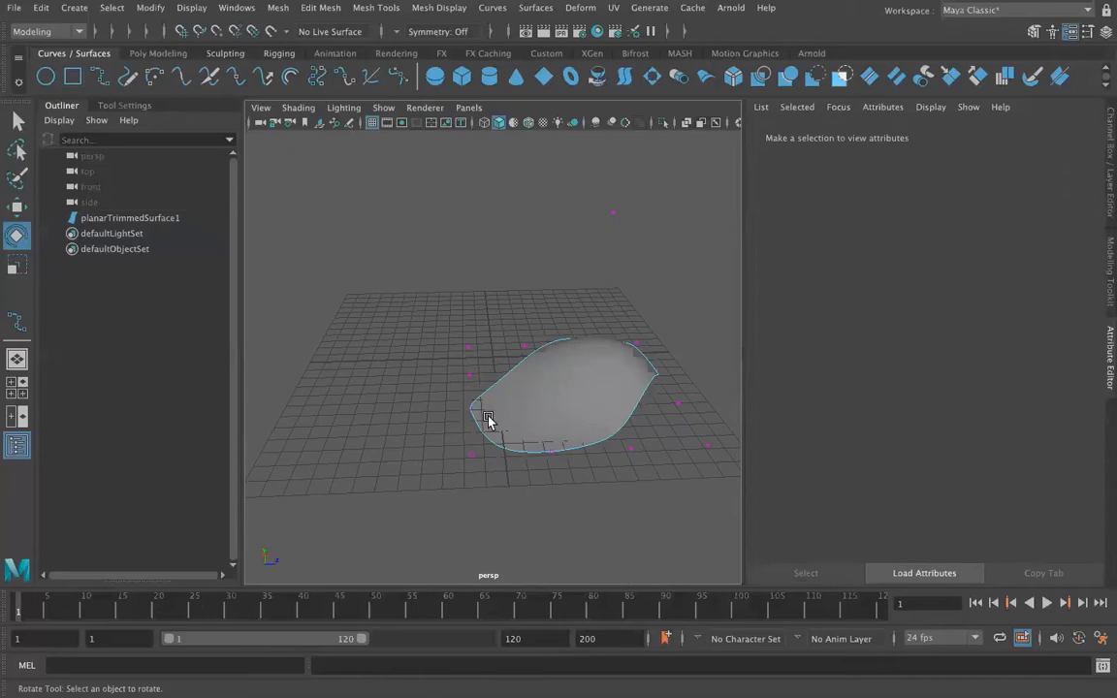
drag(411, 279, 647, 447)
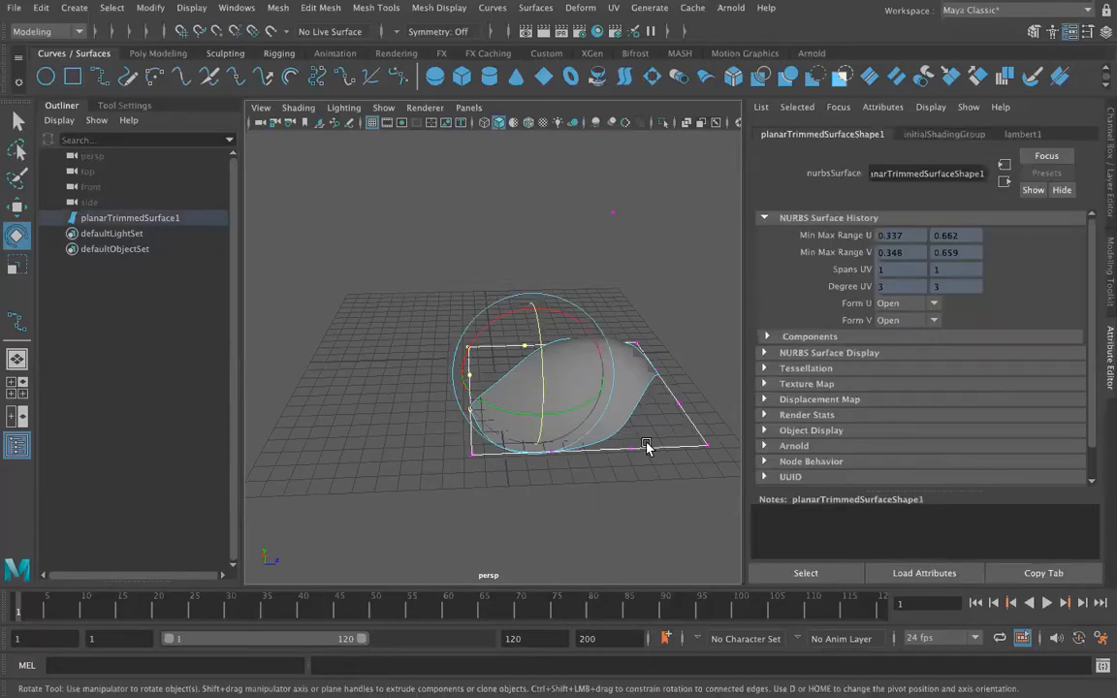
key(Delete)
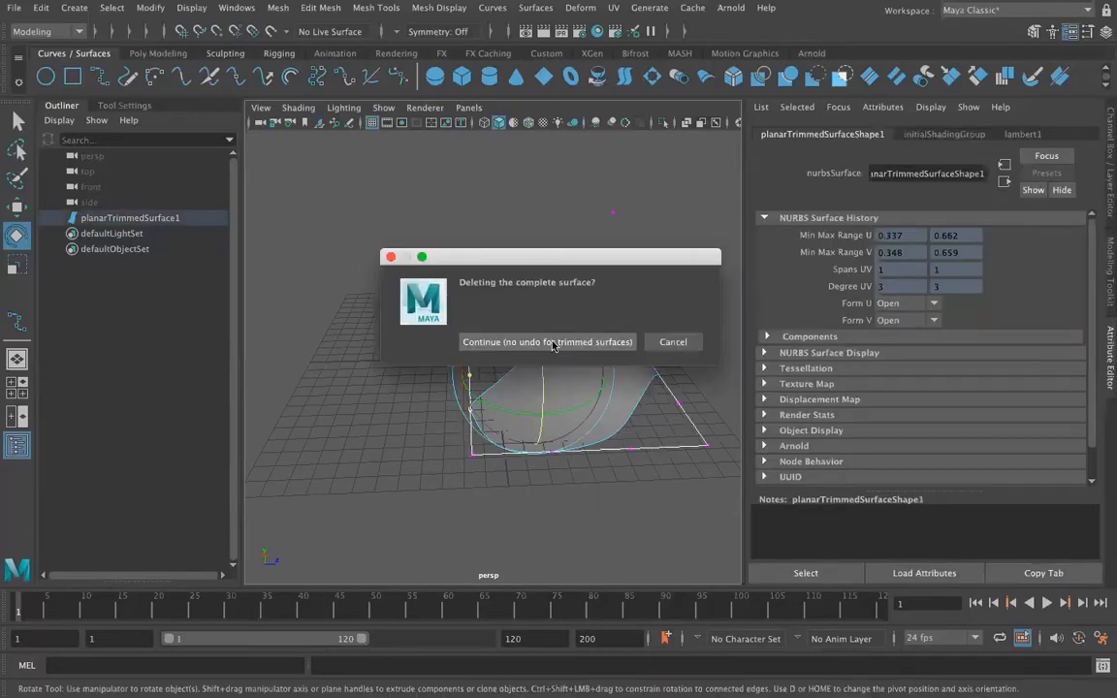
click(507, 342)
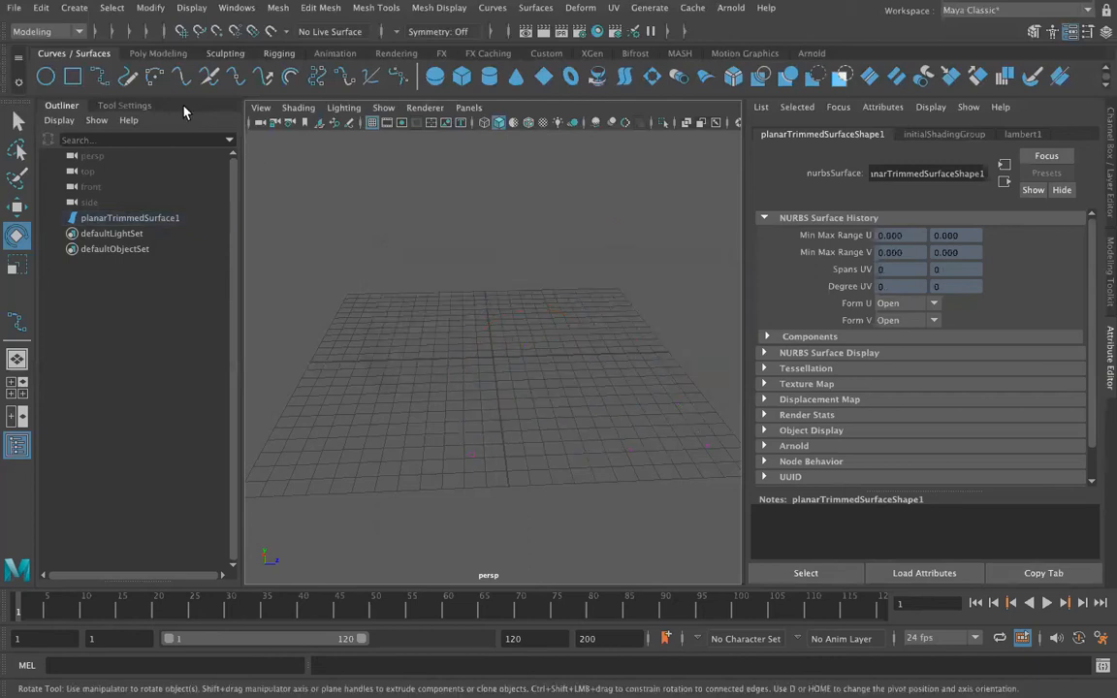
Step: Draw an open, wavy EP curve with about seven points across the far half of the grid
click(98, 76)
click(365, 386)
click(369, 341)
click(431, 312)
click(485, 318)
click(531, 322)
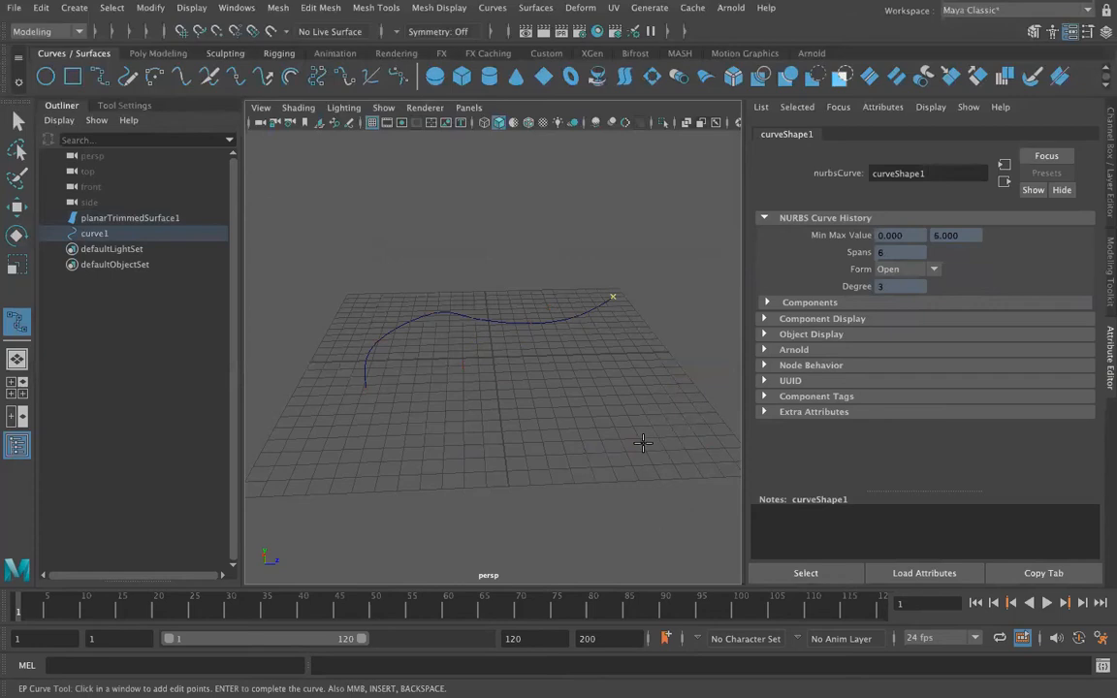
key(e)
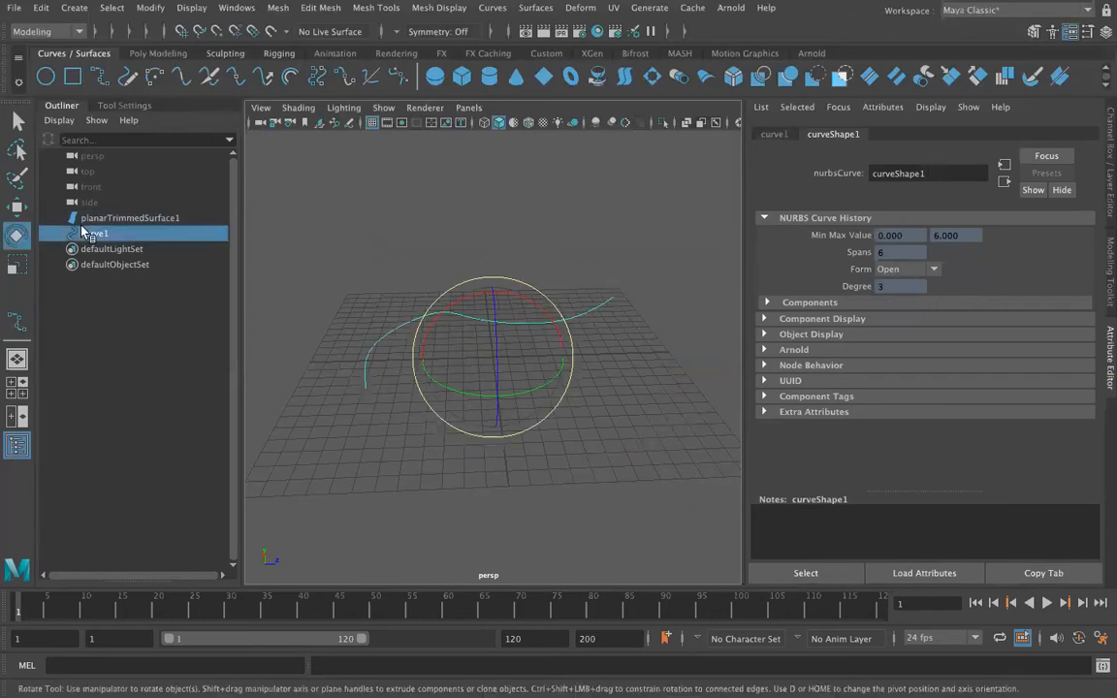
Step: Draw a second open, wavy EP curve with about nine points across the near half of the grid
click(98, 76)
click(385, 427)
click(425, 444)
click(476, 436)
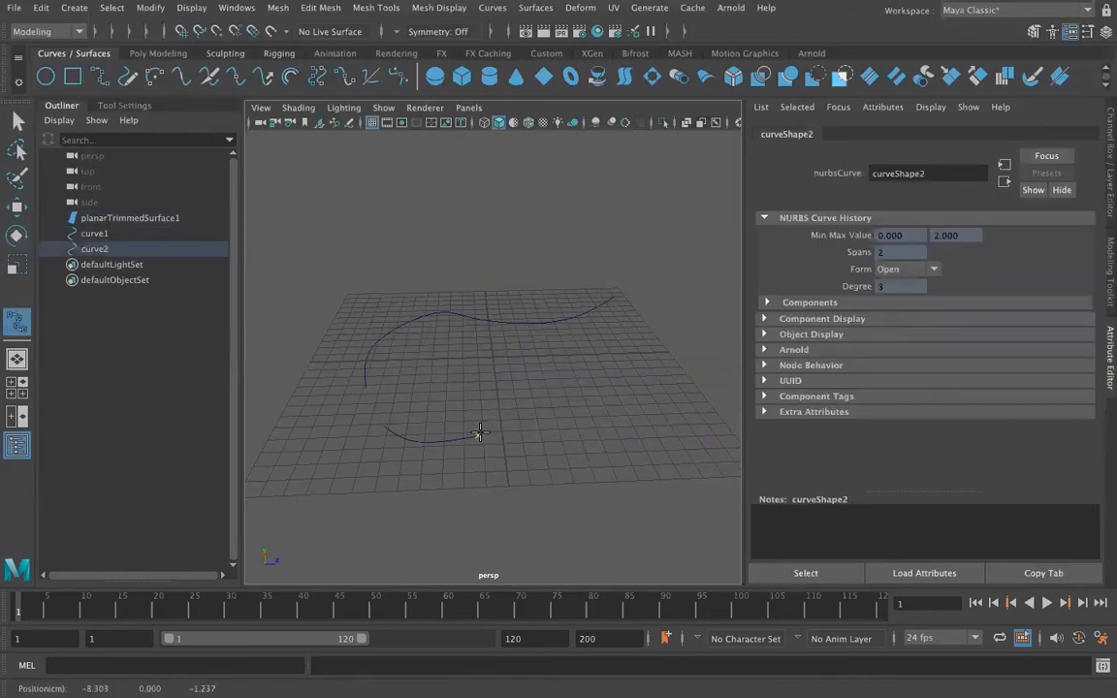
click(563, 383)
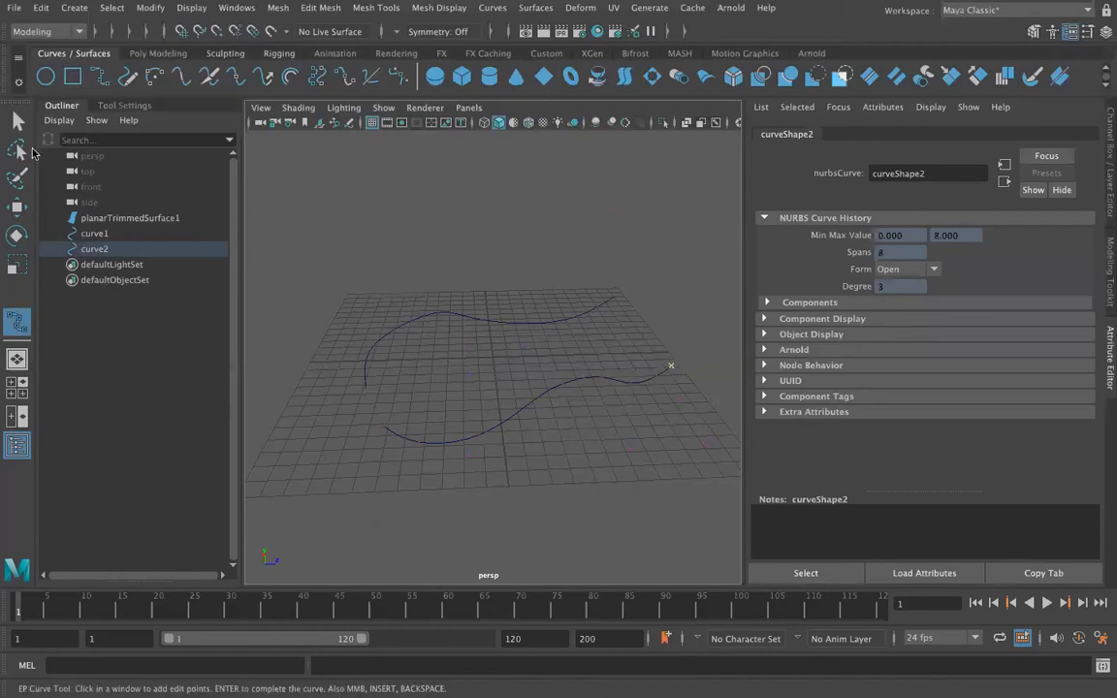
Step: Select both curves and apply Curl to them
click(16, 121)
drag(535, 290, 563, 455)
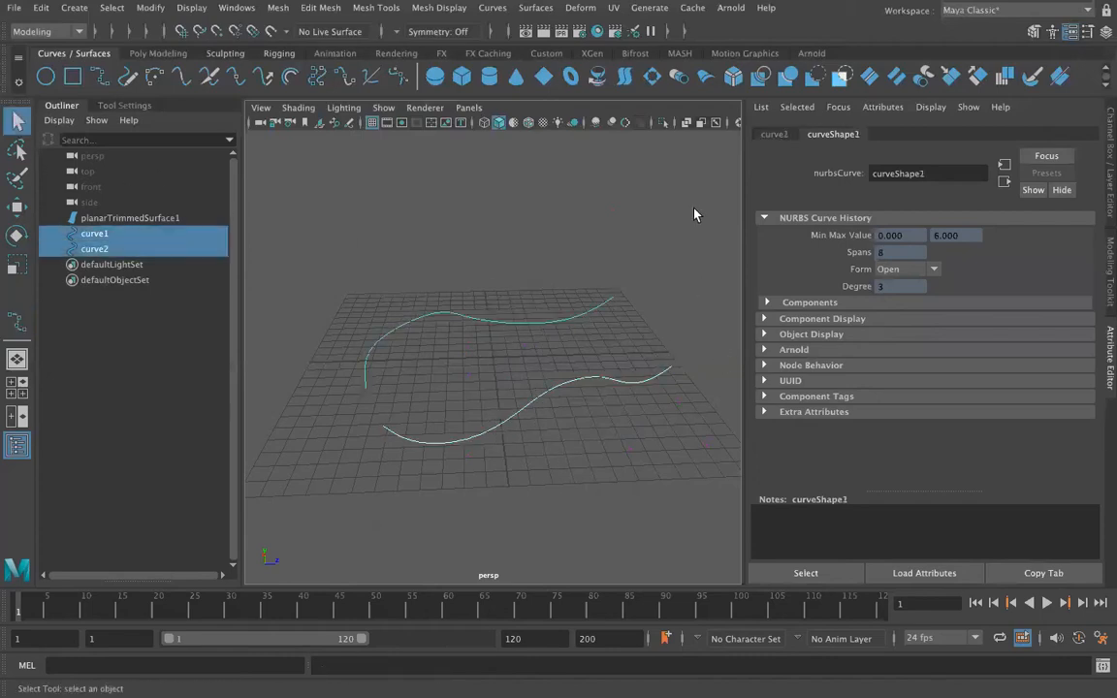
click(494, 9)
click(534, 100)
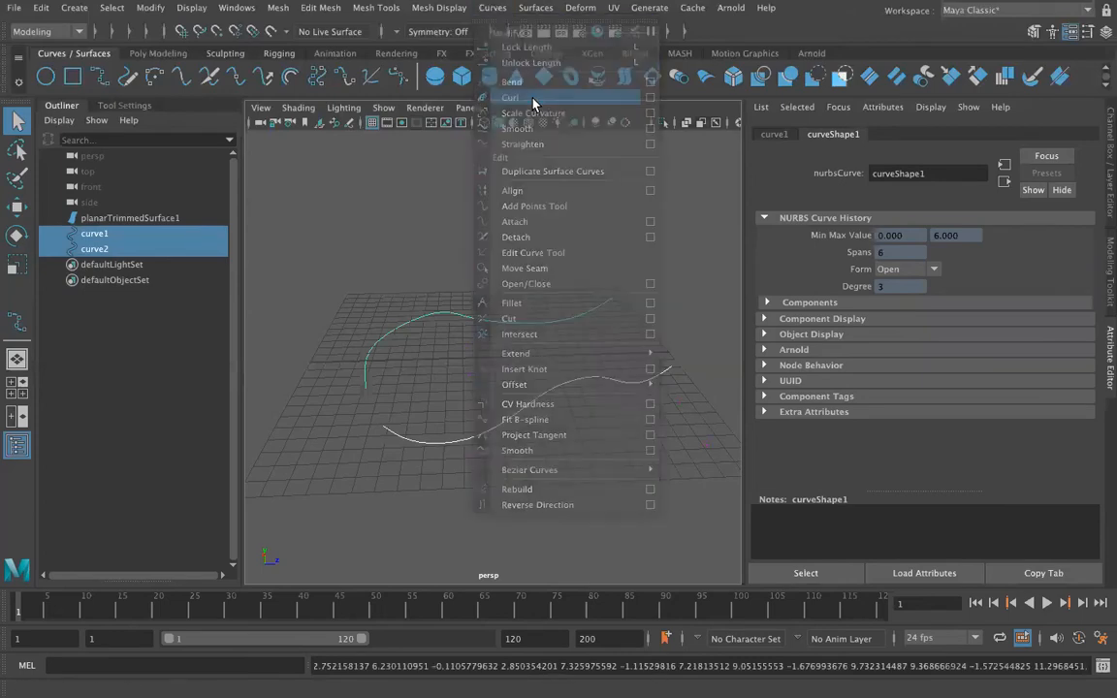
alt+drag(473, 485, 501, 476)
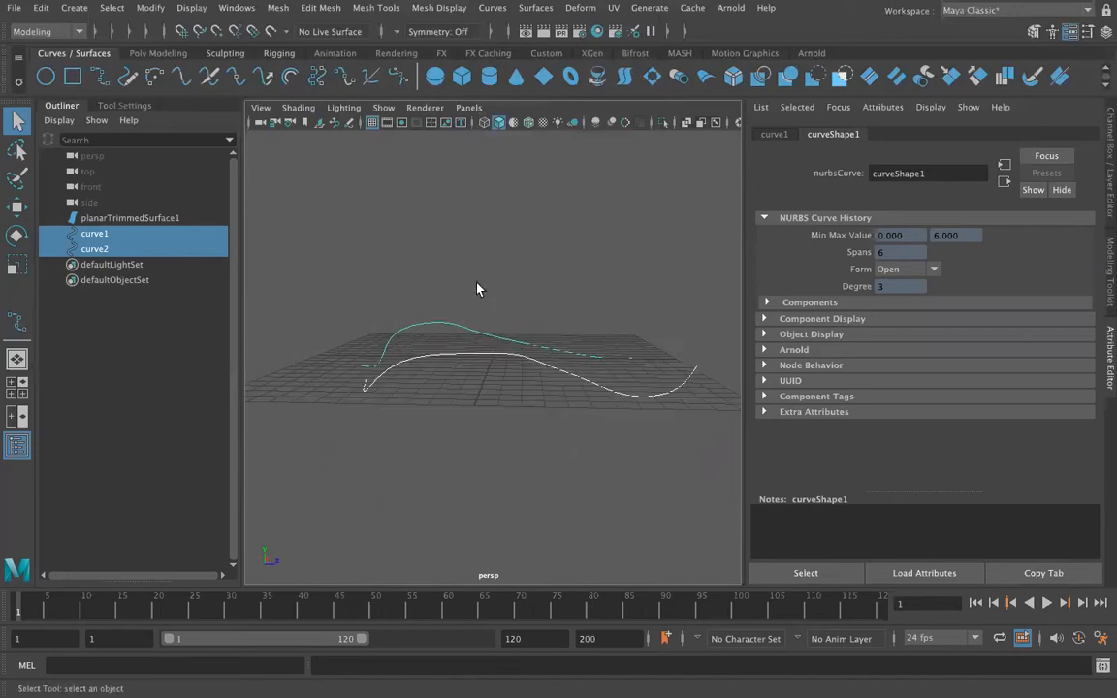
alt+drag(359, 411, 388, 401)
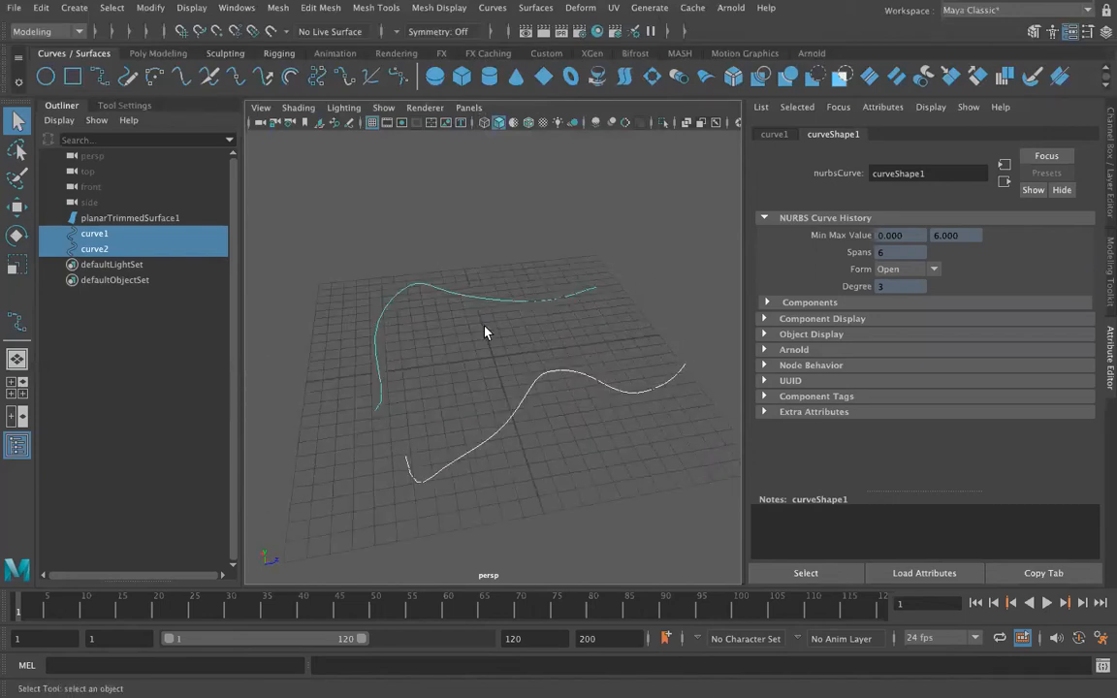
Step: Apply Curl to curve1 and curve2 a second time
alt+drag(515, 507, 458, 443)
click(492, 8)
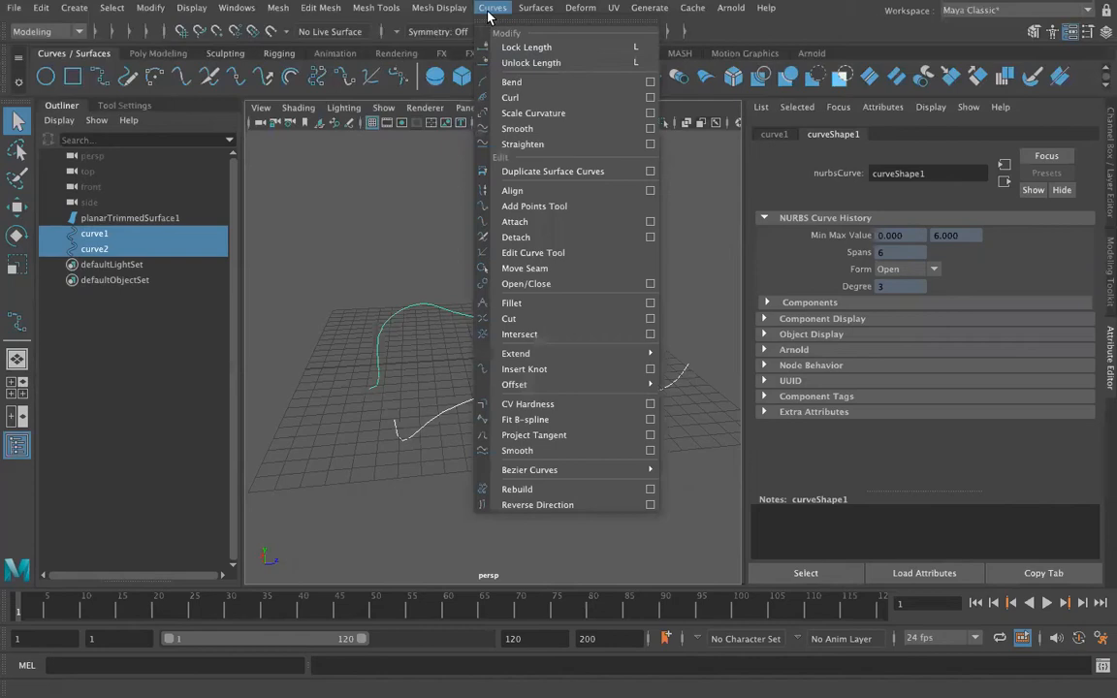
click(524, 99)
mouse_move(526, 411)
alt+mouse_down()
mouse_move(523, 399)
mouse_move(427, 425)
mouse_move(468, 449)
mouse_move(608, 422)
mouse_move(620, 401)
mouse_move(534, 418)
alt+mouse_up()
Step: Edit curve1 at component level and move its near end vertex down below the grid
mouse_move(563, 404)
right_down()
mouse_move(518, 317)
mouse_move(555, 420)
mouse_move(552, 401)
right_up()
click(460, 392)
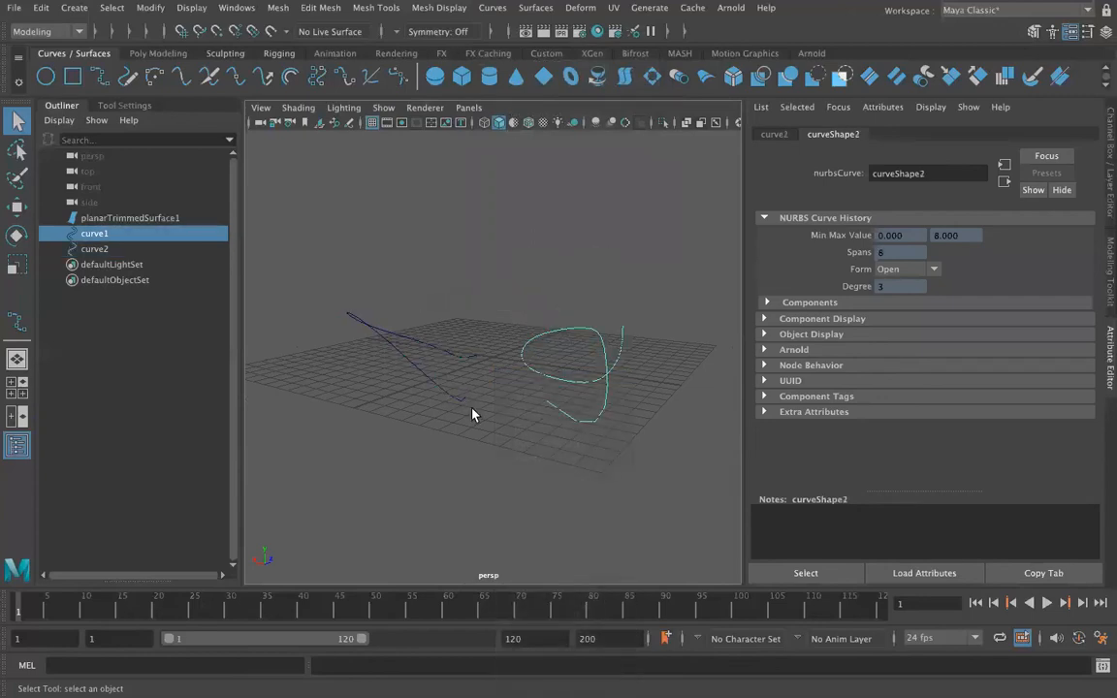
right_drag(462, 397, 475, 346)
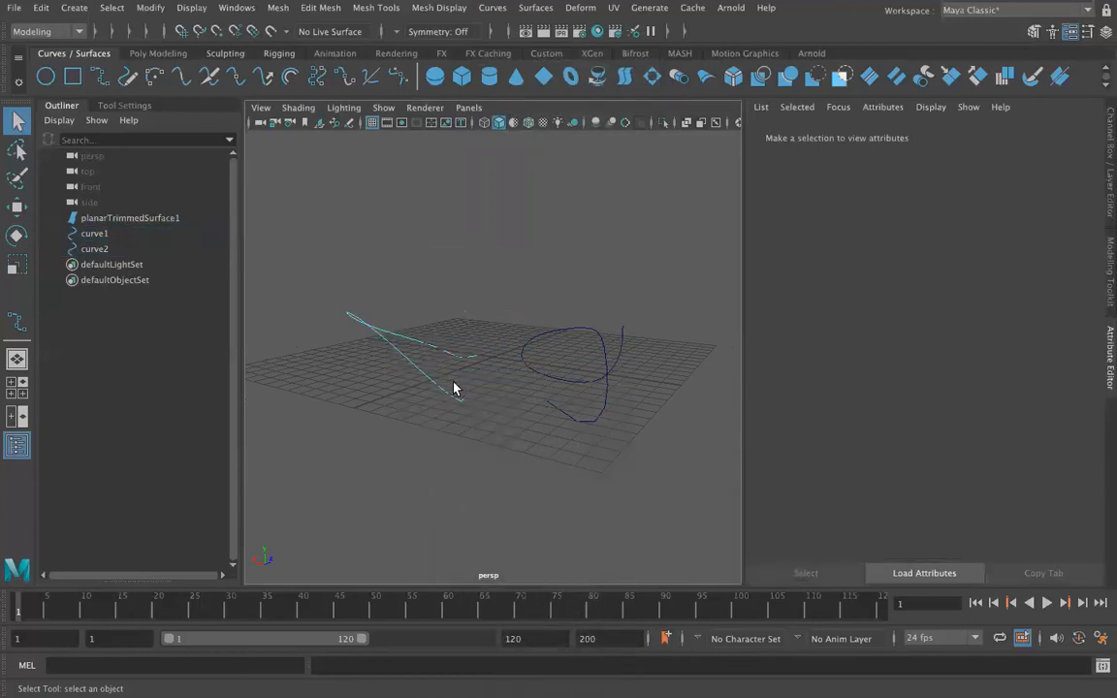
click(461, 399)
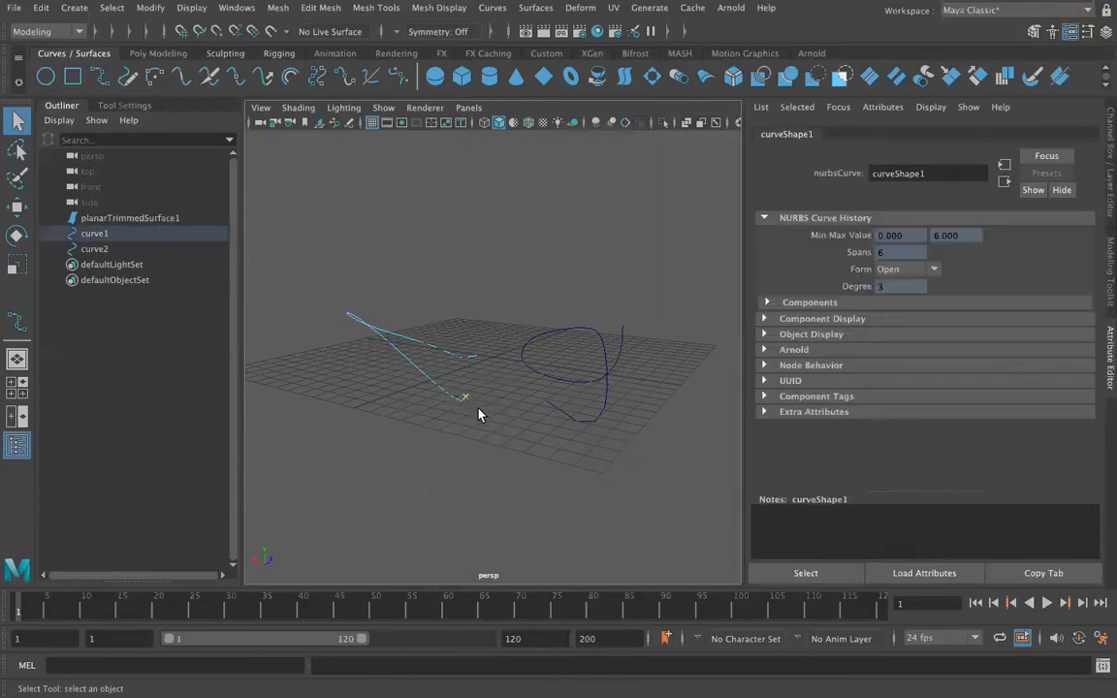
key(e)
key(w)
drag(464, 337, 463, 407)
key(F8)
Step: Edit curve2 at component level and move its near end vertex straight down below the grid
click(551, 405)
right_drag(553, 301, 532, 357)
drag(564, 424, 567, 426)
drag(548, 351, 541, 407)
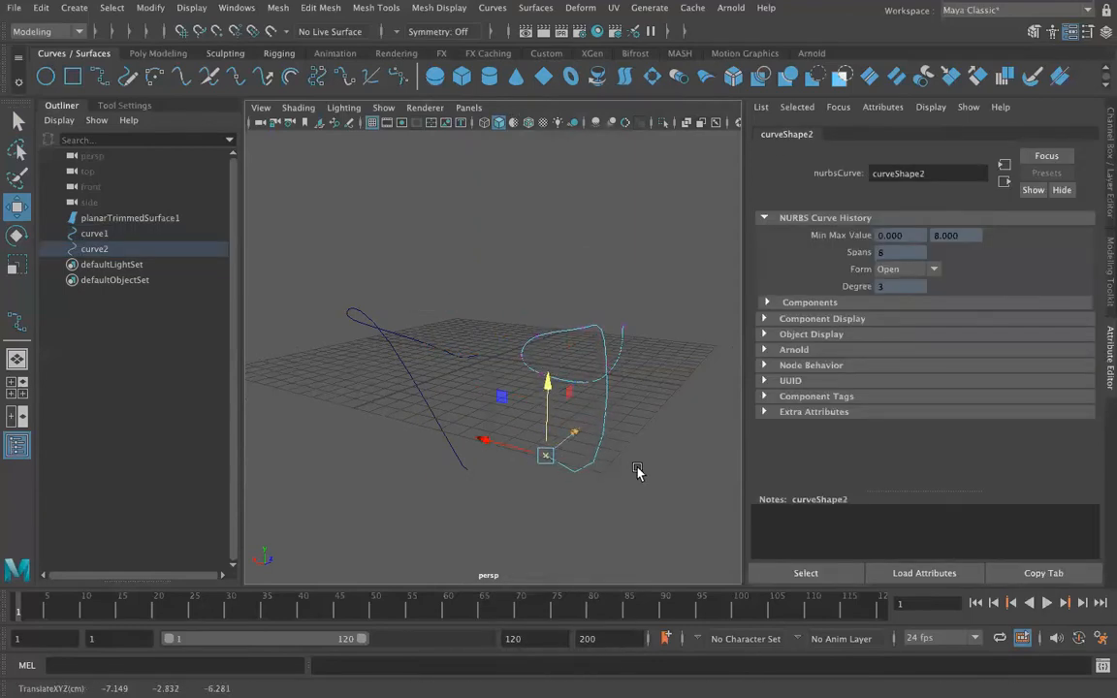
Step: Lower the control vertex on the outer bend of curve2 and move the curve's end vertex slightly further down
alt+drag(647, 465, 603, 346)
click(623, 344)
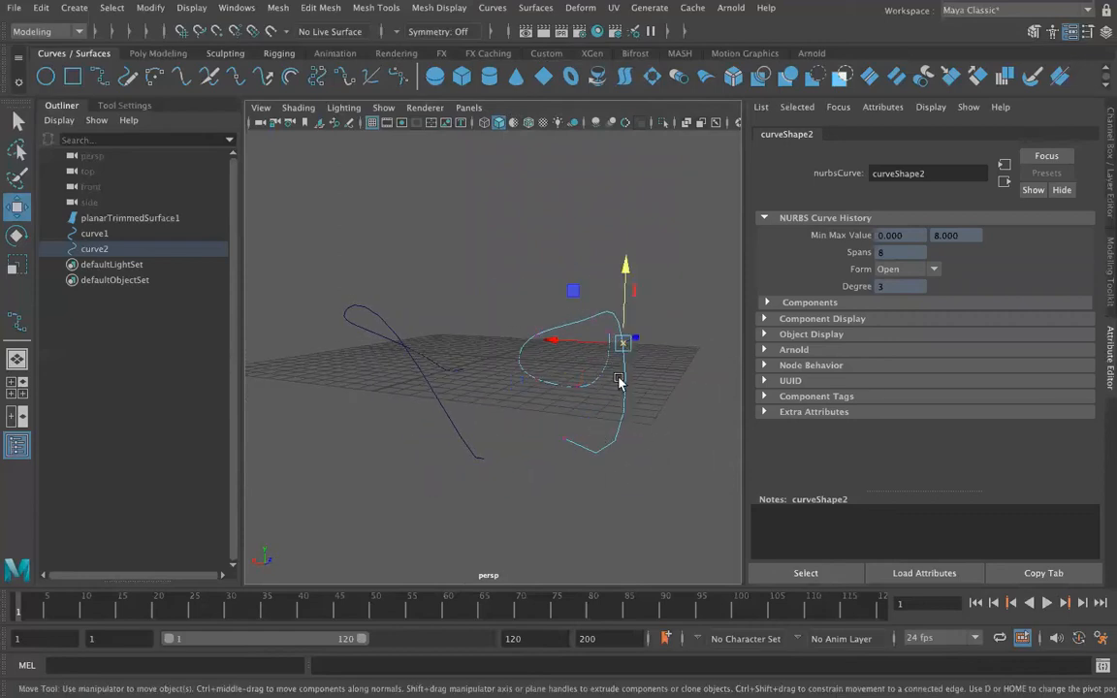
drag(629, 287, 541, 439)
click(567, 440)
drag(569, 376, 568, 387)
Step: Reselect the end vertex of curve2 and move it outward to extend that end of the curve
key(r)
key(e)
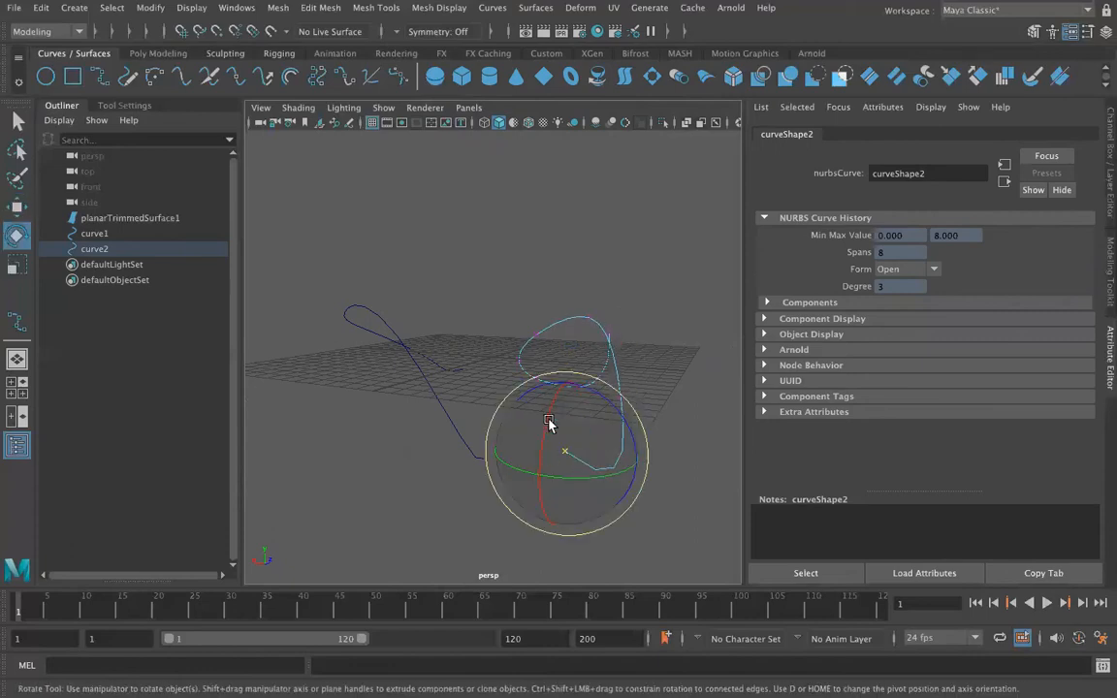
click(711, 459)
mouse_move(710, 459)
alt+mouse_down()
mouse_move(503, 437)
mouse_move(332, 486)
mouse_move(559, 503)
mouse_move(720, 446)
alt+mouse_up()
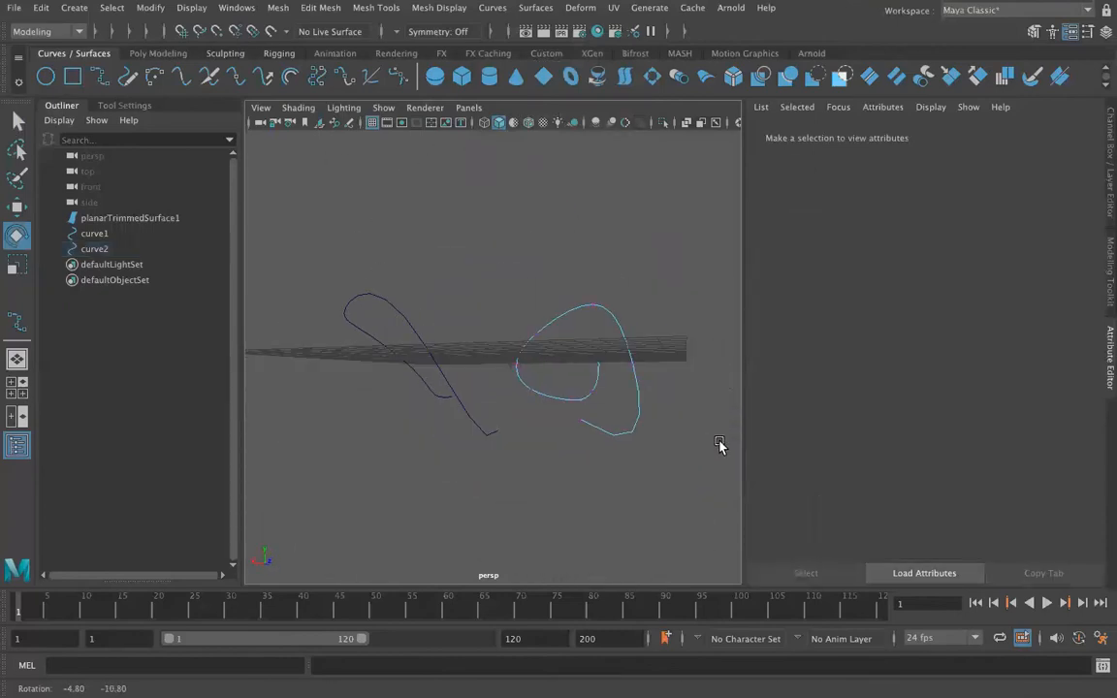
alt+drag(519, 474, 660, 501)
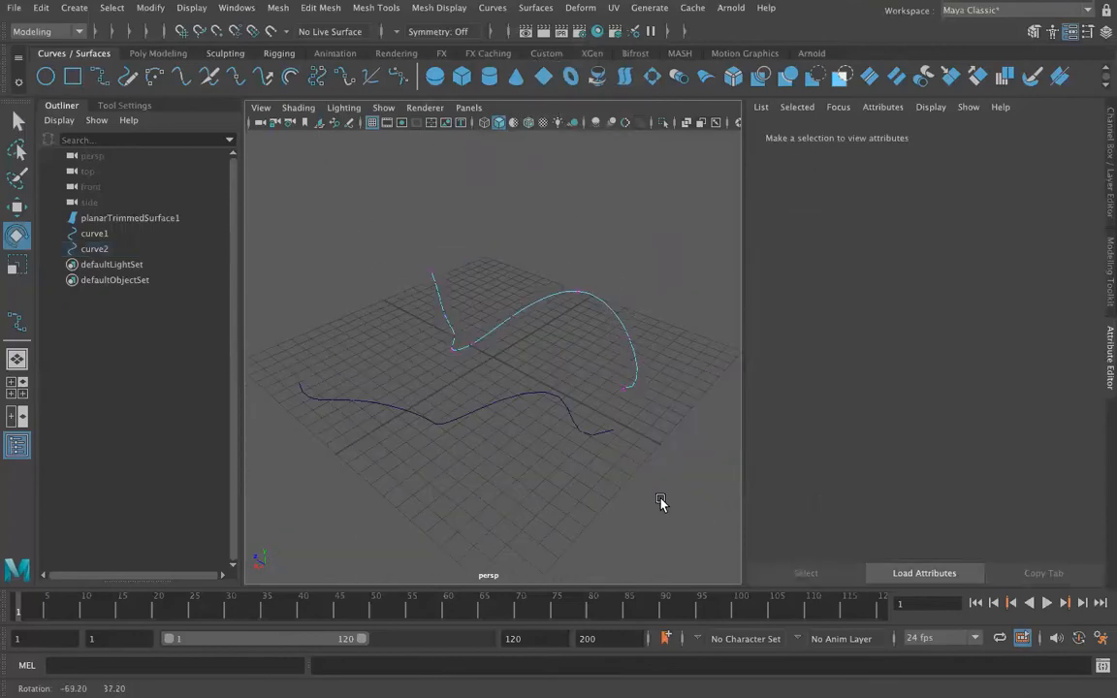
click(620, 391)
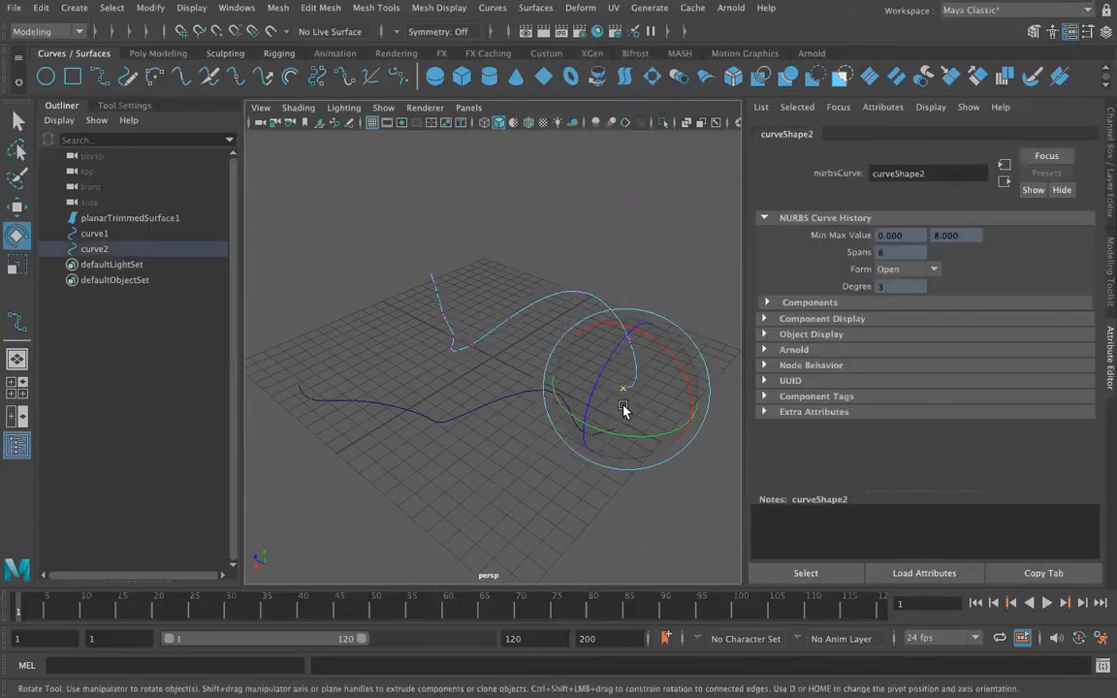
key(w)
drag(561, 363, 643, 393)
alt+drag(604, 475, 479, 429)
Step: Delete the leftover planarTrimmedSurface1 from the scene
click(444, 429)
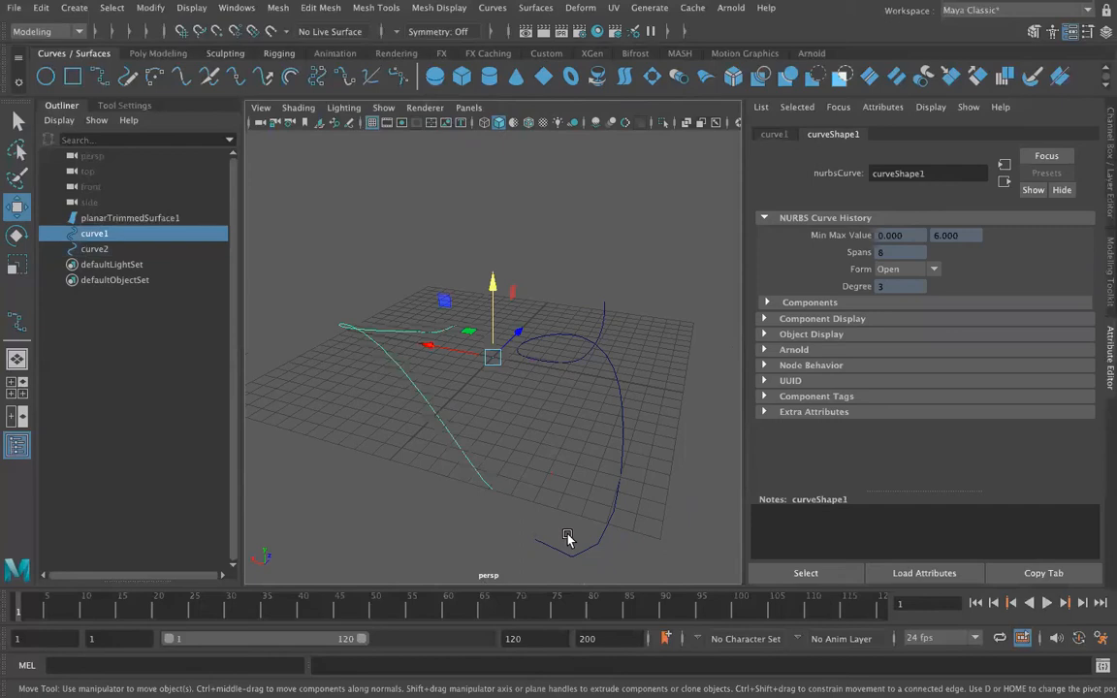
ctrl+click(129, 249)
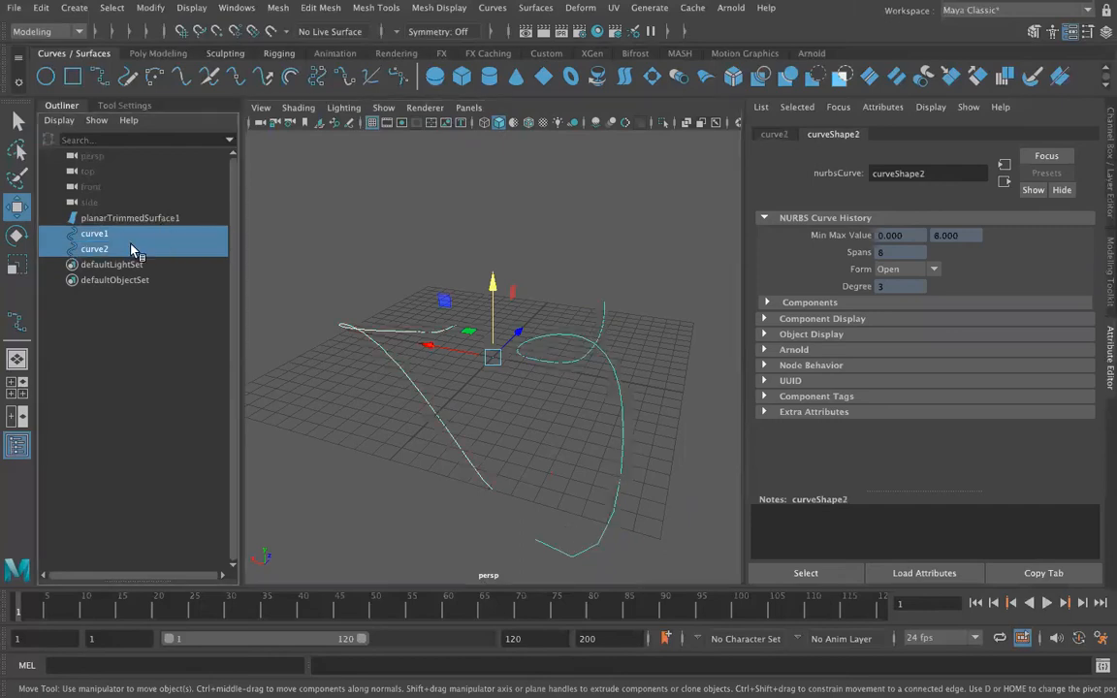
click(136, 218)
key(Delete)
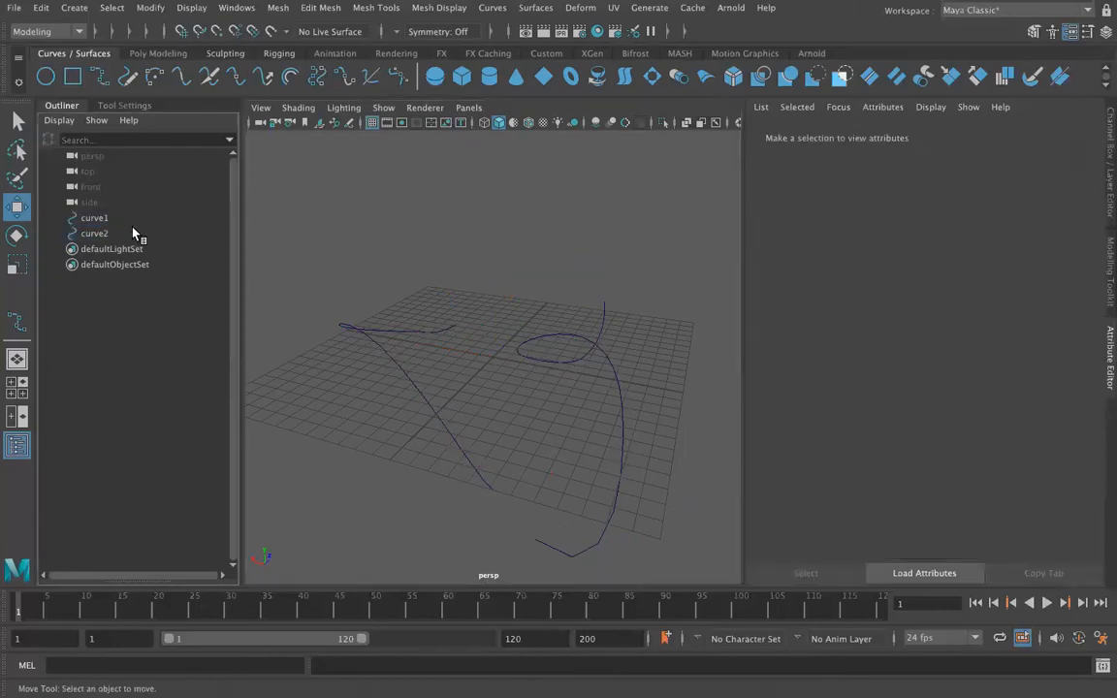
Step: Loft a surface between curve2 and curve1
click(135, 233)
ctrl+click(132, 220)
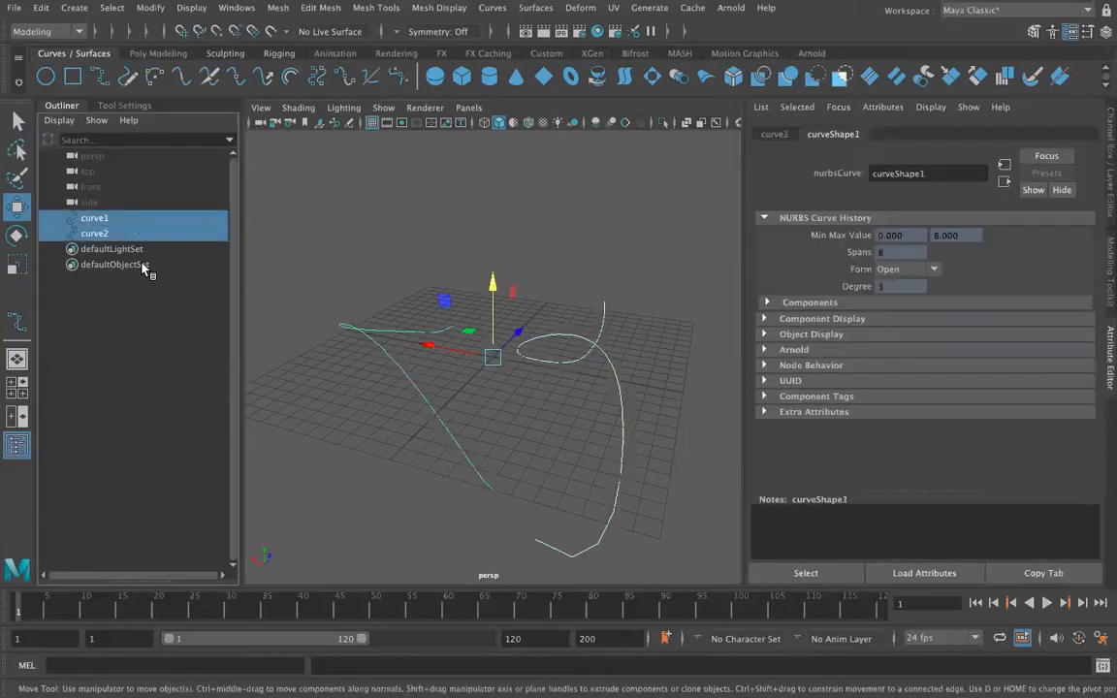
click(532, 8)
click(550, 47)
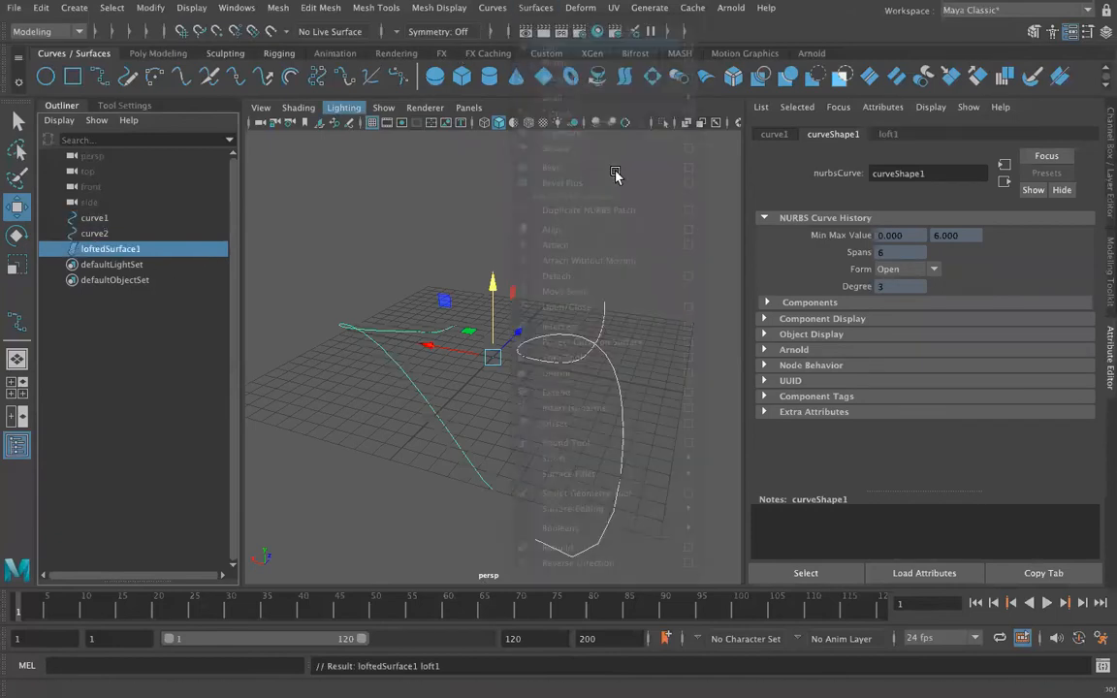
alt+drag(673, 349, 580, 376)
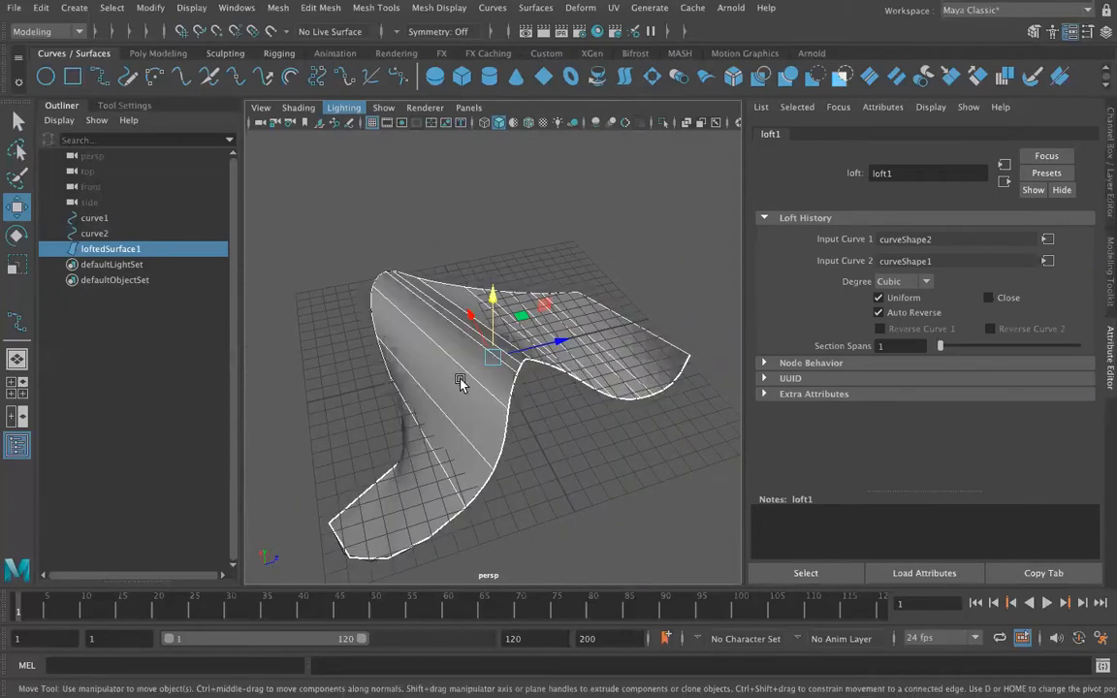
Step: Select the lofted surface and move its pivot point off the surface, out beside its inward-curving long edge
alt+drag(418, 382, 454, 383)
click(492, 384)
alt+drag(569, 401, 479, 454)
alt+drag(523, 416, 572, 356)
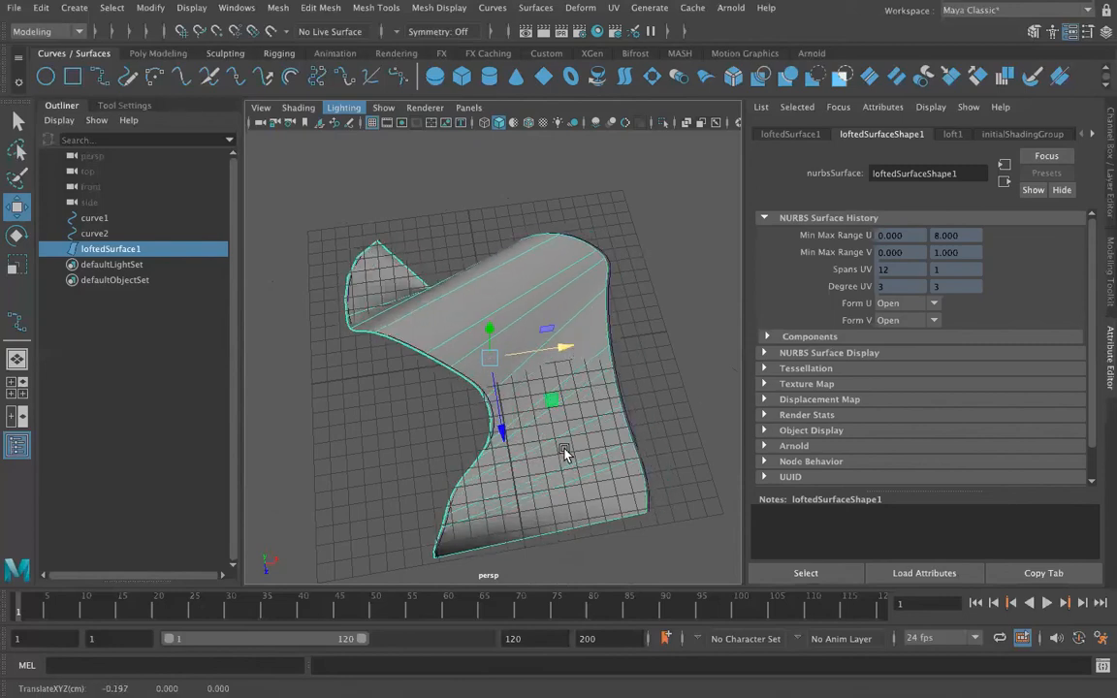
click(489, 357)
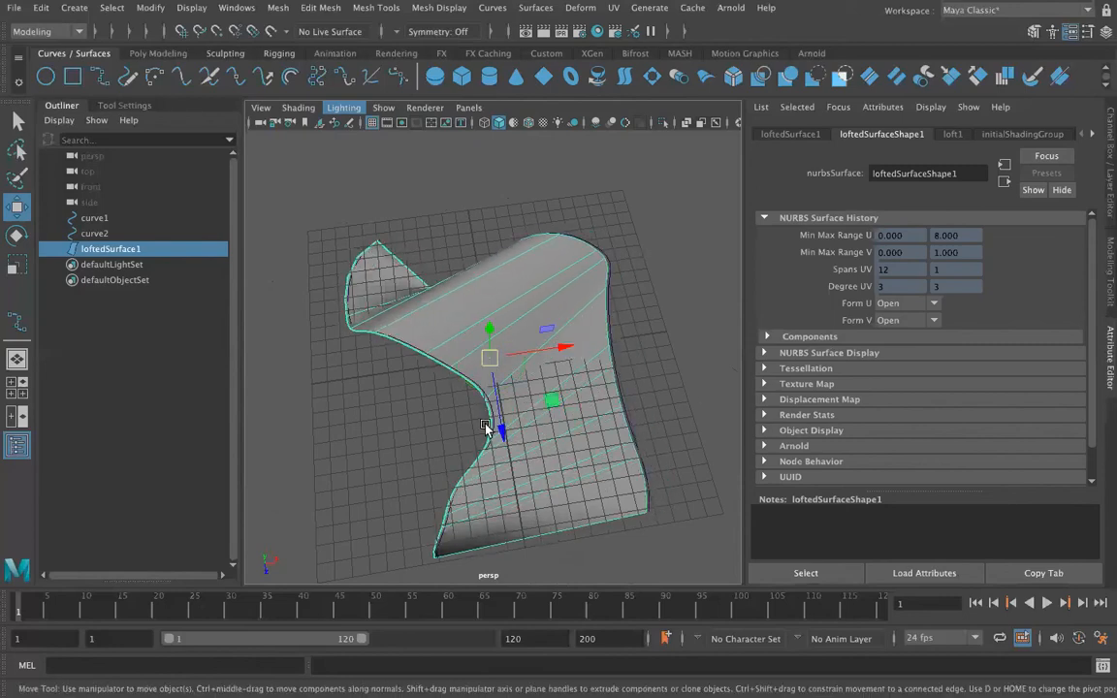
key(d)
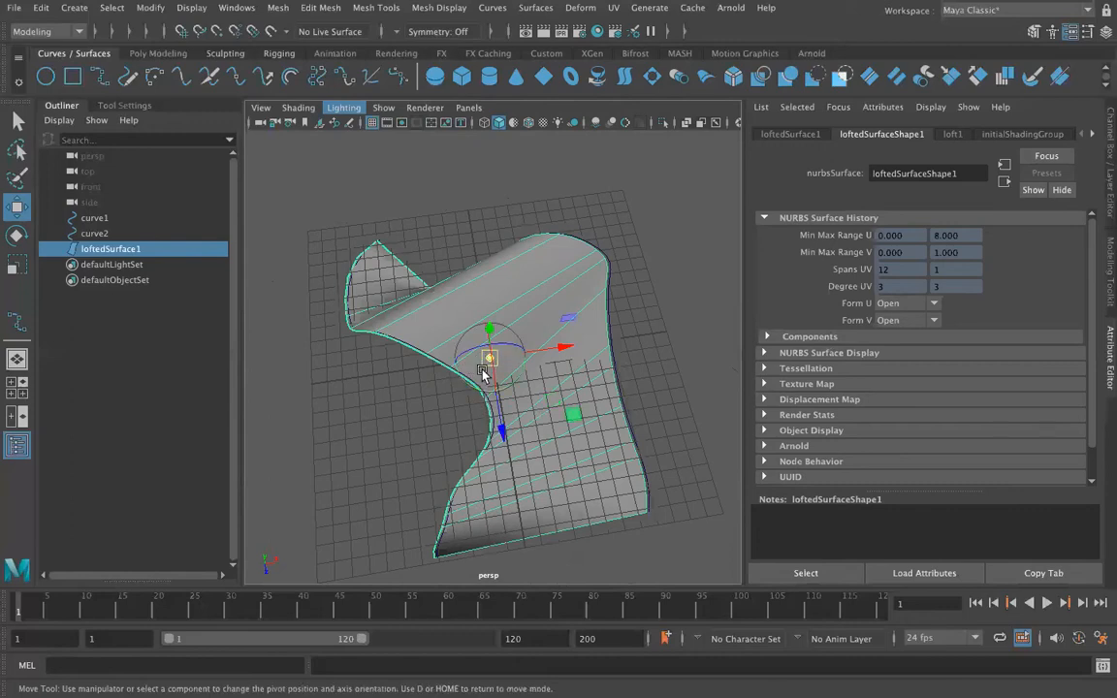
drag(488, 359, 446, 367)
drag(517, 355, 404, 511)
drag(467, 419, 424, 419)
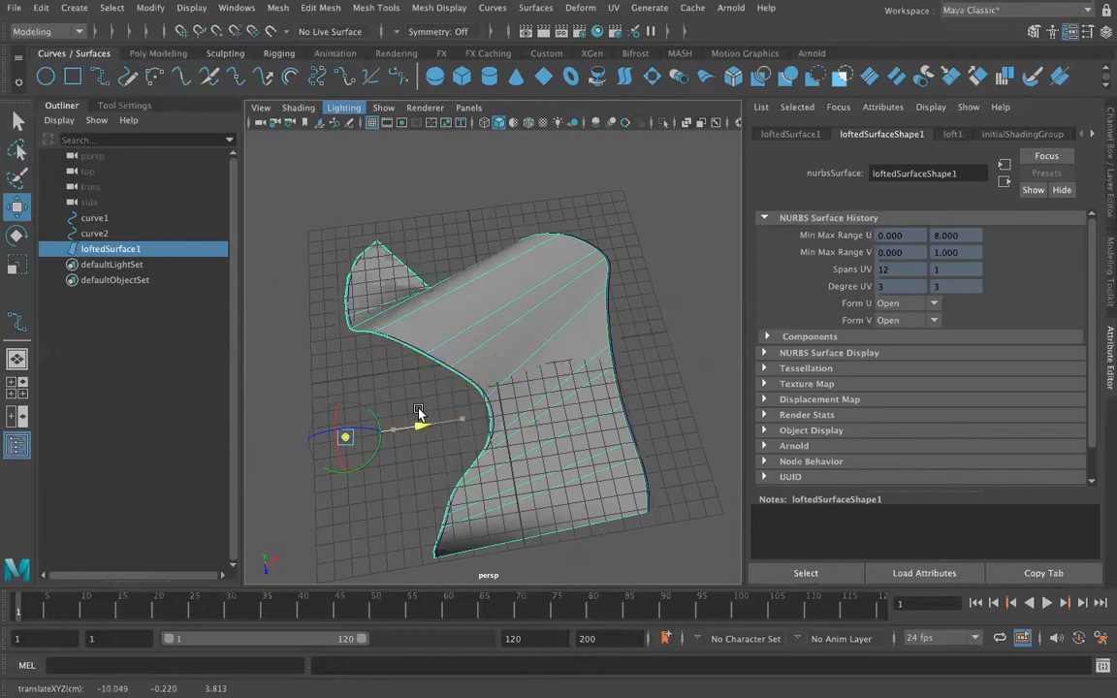
Step: Adjust the height and position of the lofted surface's offset pivot, finish pivot editing and deselect the surface
alt+drag(481, 491, 511, 418)
key(d)
alt+drag(466, 465, 455, 277)
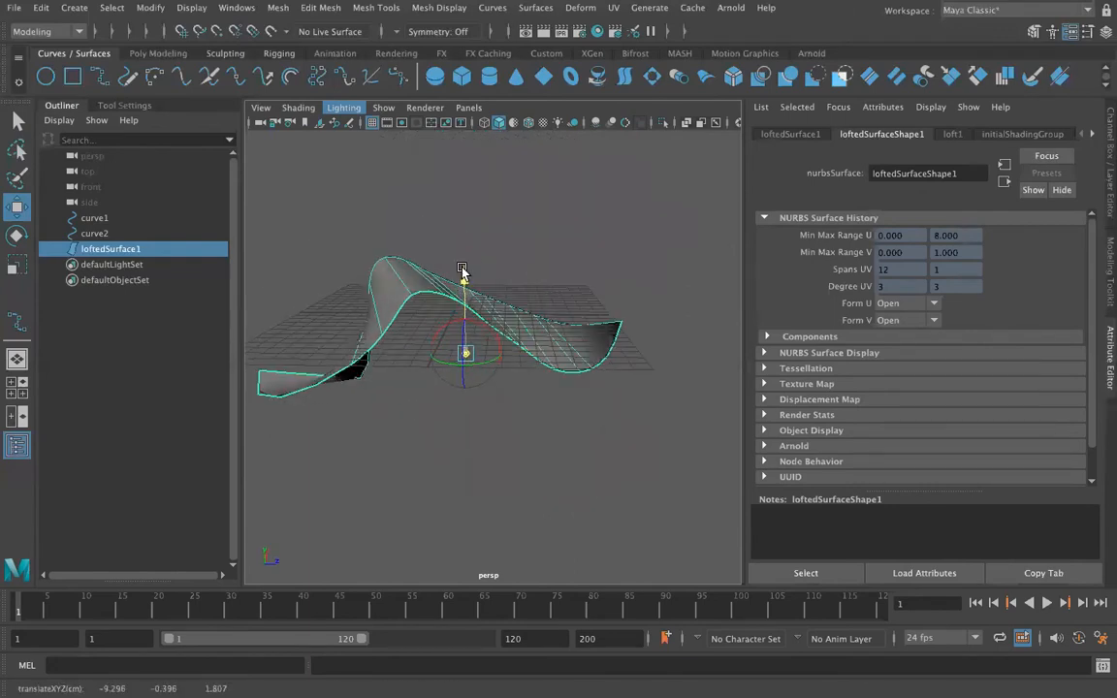
alt+drag(598, 416, 423, 287)
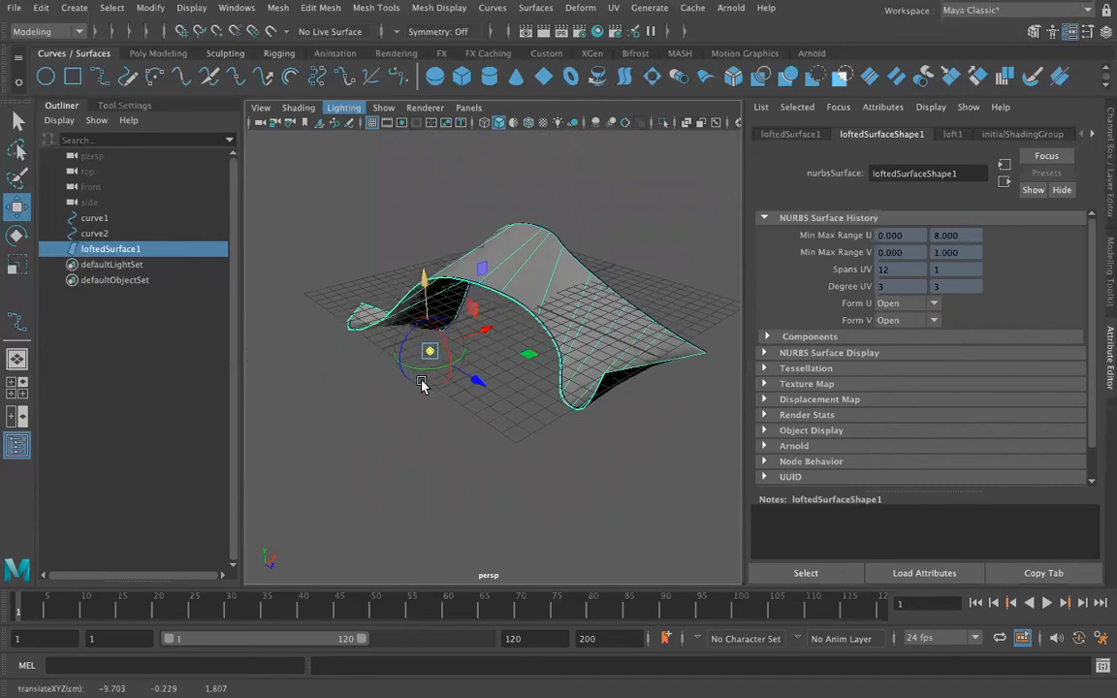
drag(413, 349, 464, 491)
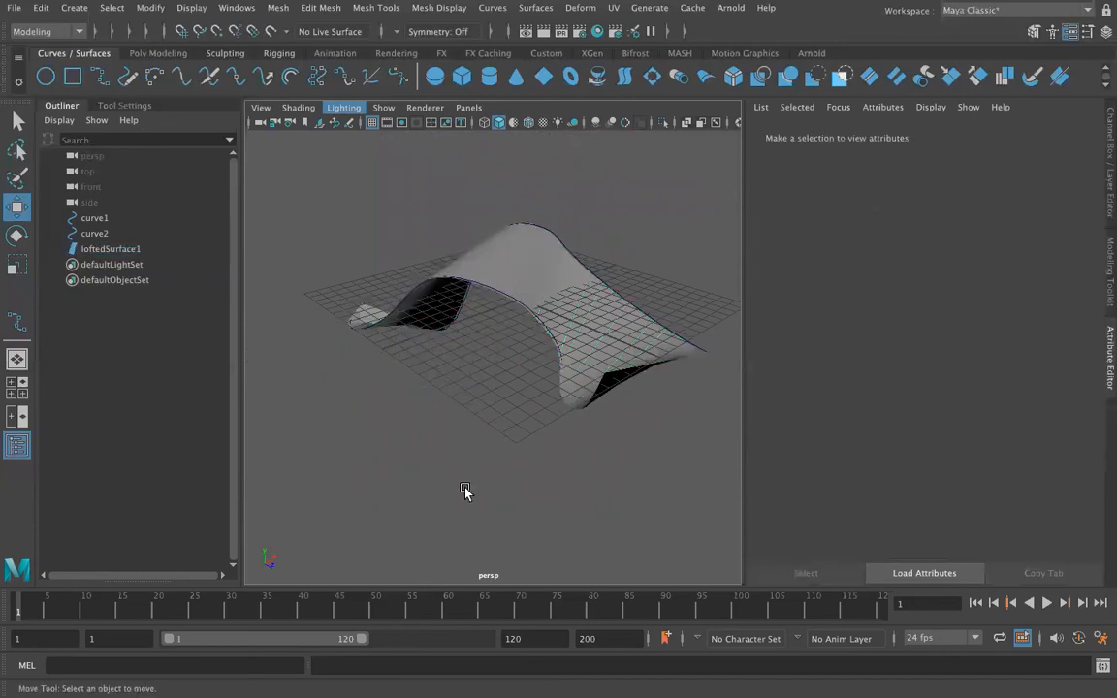
Step: Reselect the lofted surface and center its pivot
click(496, 303)
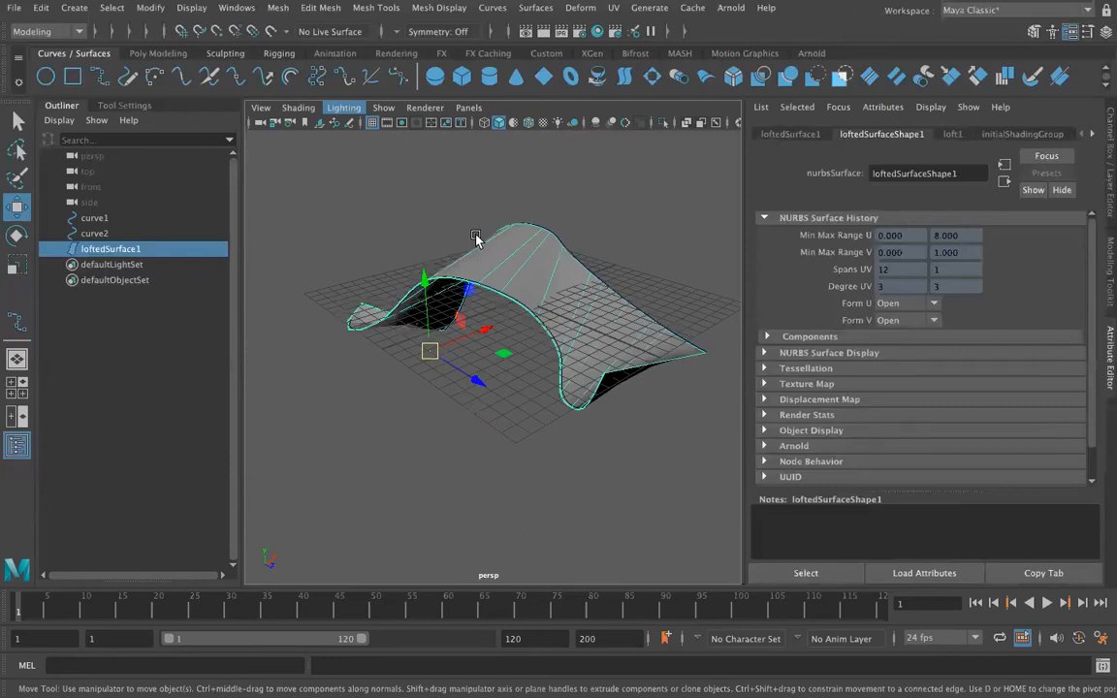
click(151, 10)
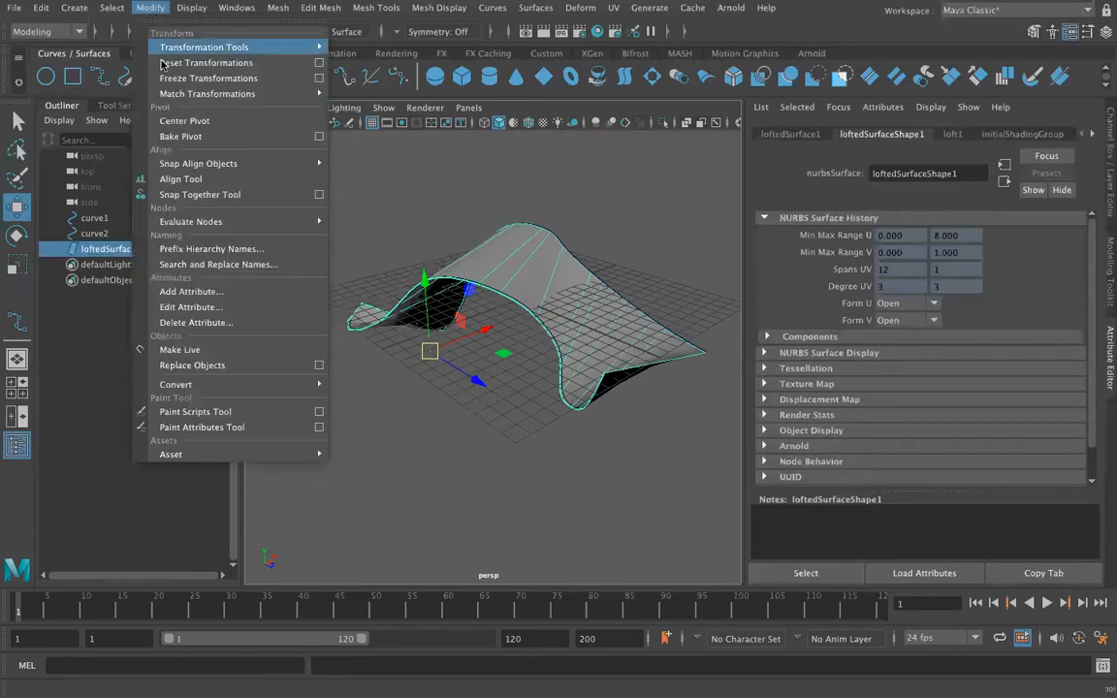
click(161, 116)
Step: Make 10 copies of the lofted surface with Duplicate Special, using translate 3, 3, 0 and rotate 0, 0, 30
alt+drag(350, 352, 198, 257)
scroll(344, 320, down, 5)
alt+drag(344, 320, 524, 395)
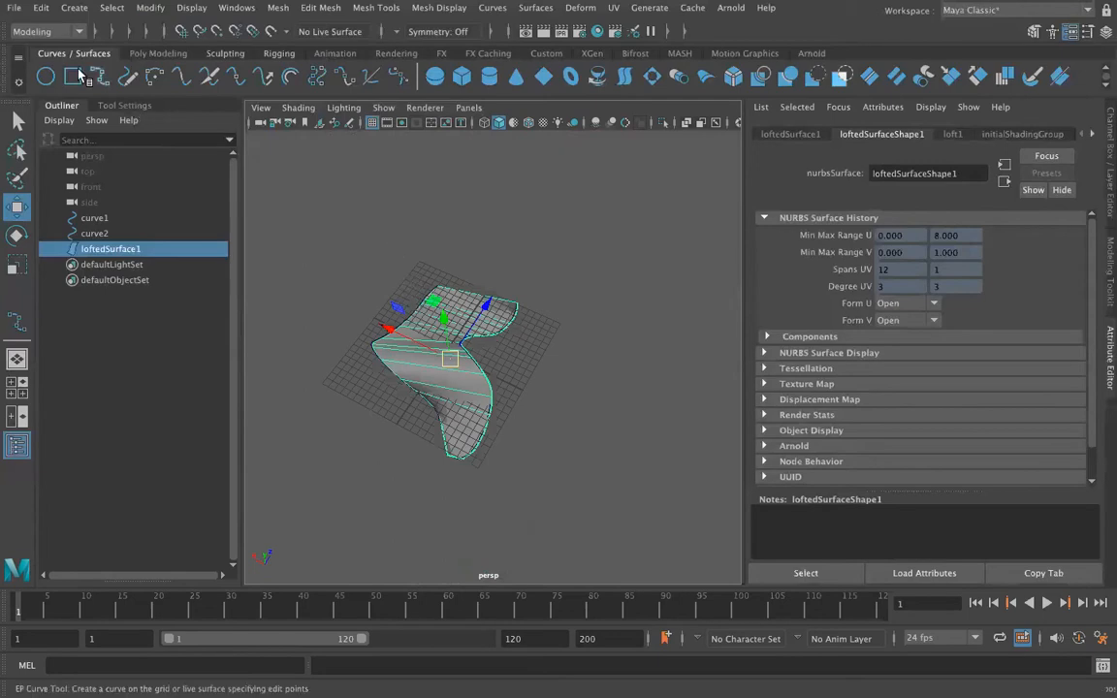
click(41, 8)
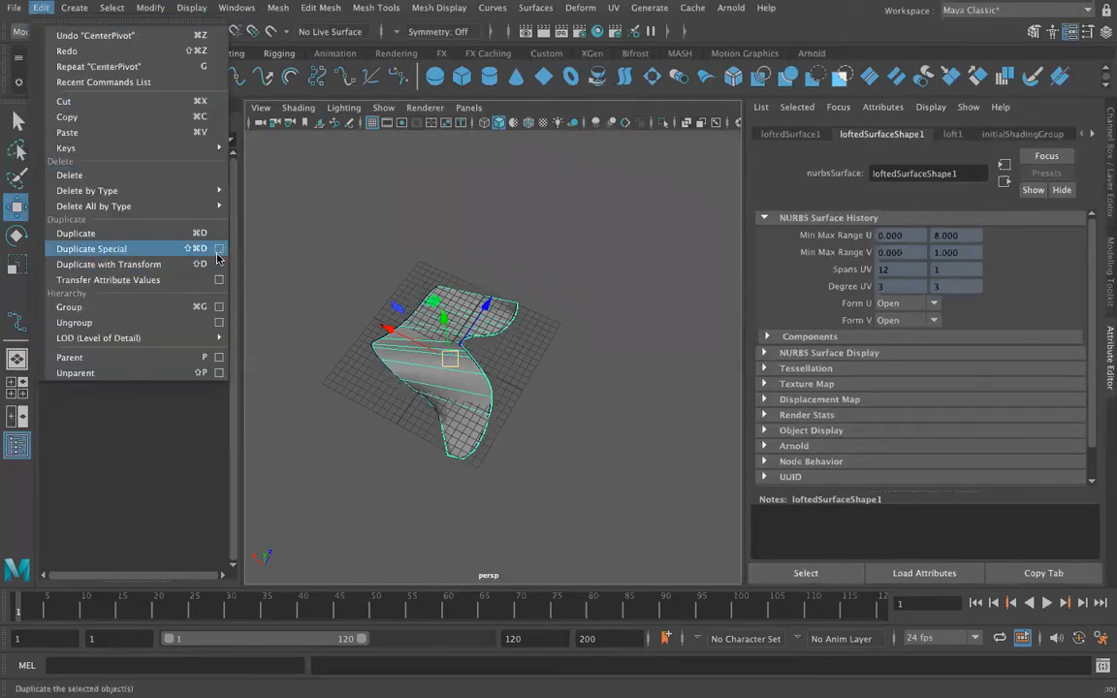
click(218, 249)
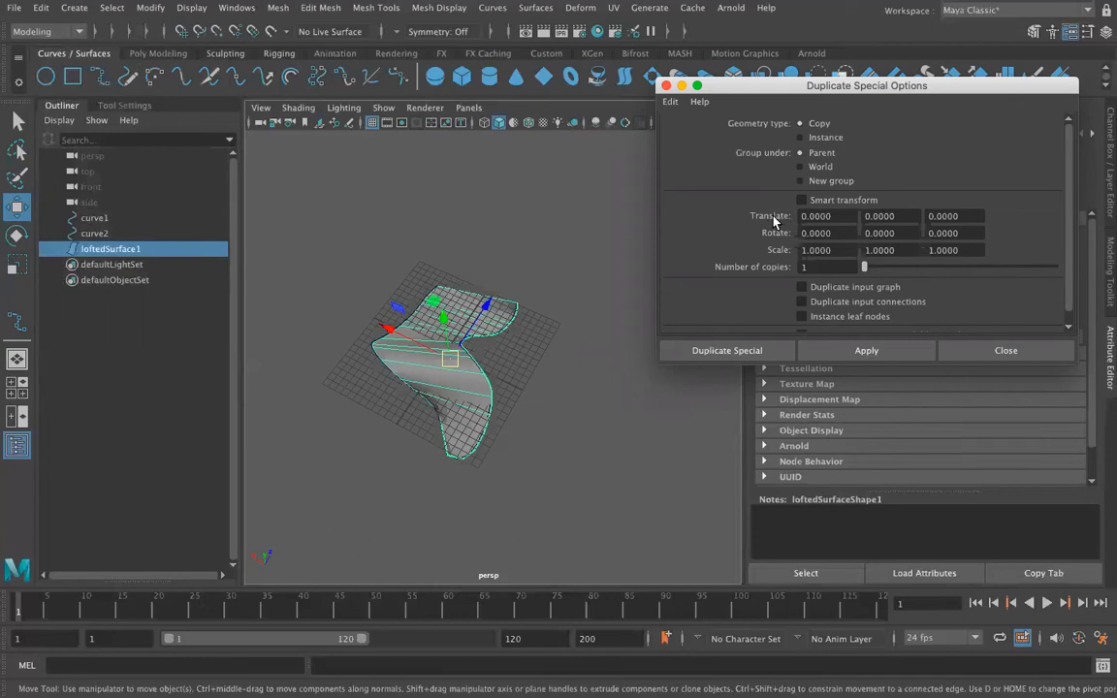
click(829, 215)
click(901, 216)
click(933, 232)
text(30)
click(820, 266)
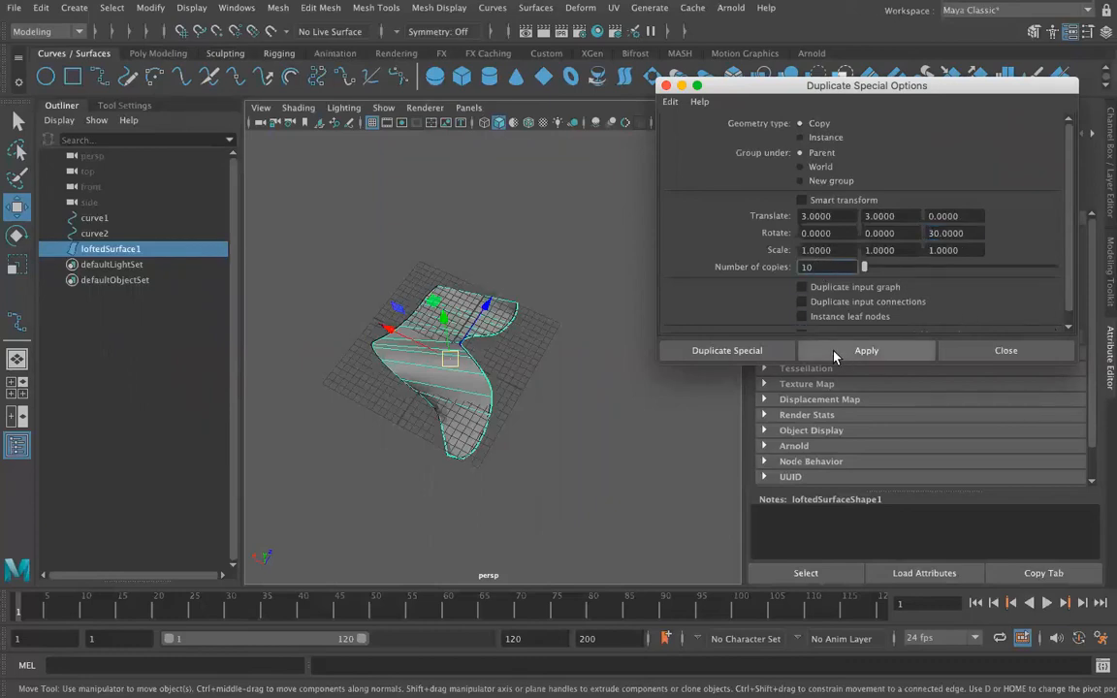
click(771, 355)
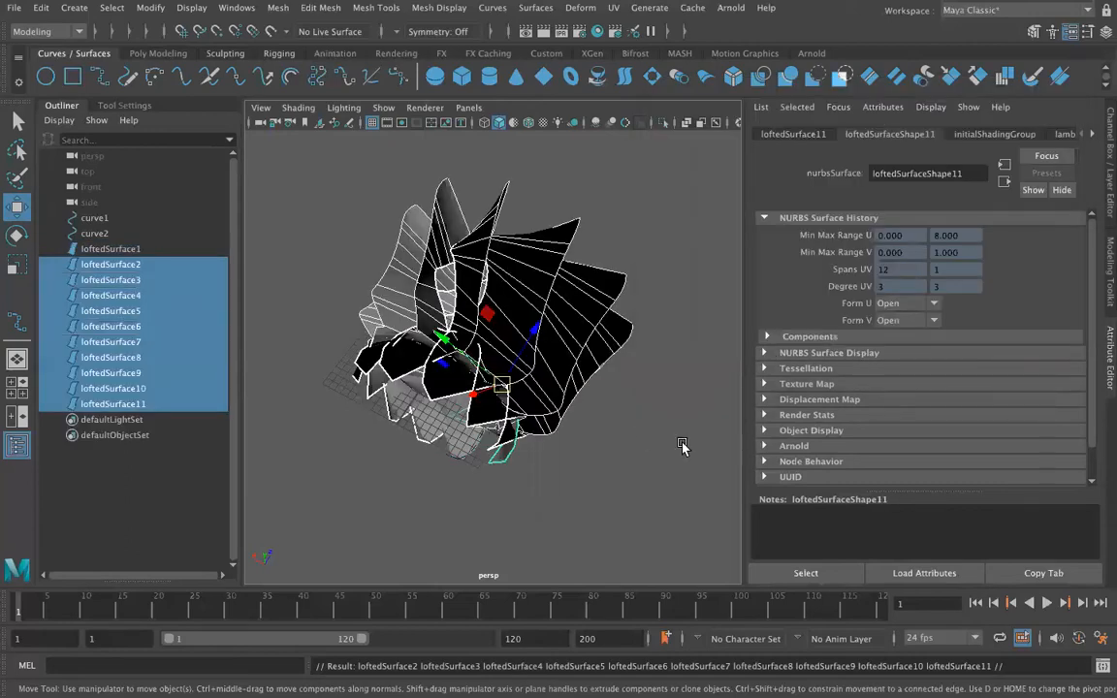
Step: Move the ten selected copies outward along their own local axes so they spread into a wider, open ring
alt+drag(341, 389, 456, 543)
alt+drag(514, 600, 270, 346)
alt+drag(315, 313, 461, 346)
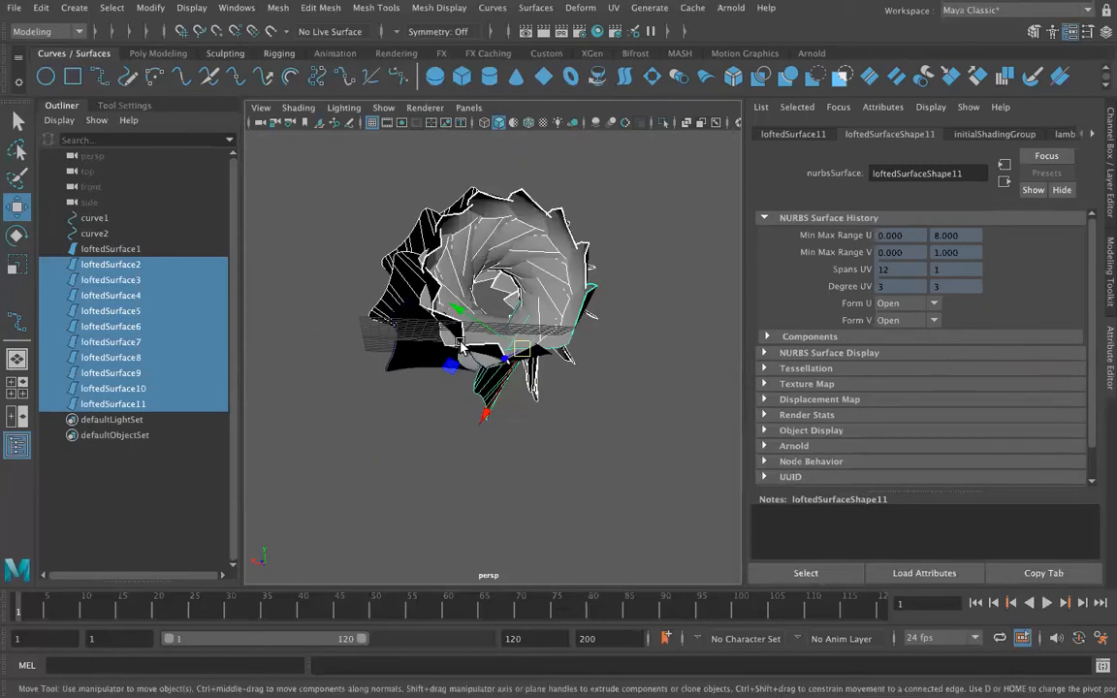
drag(483, 434, 415, 556)
scroll(572, 476, down, 4)
alt+drag(581, 451, 467, 439)
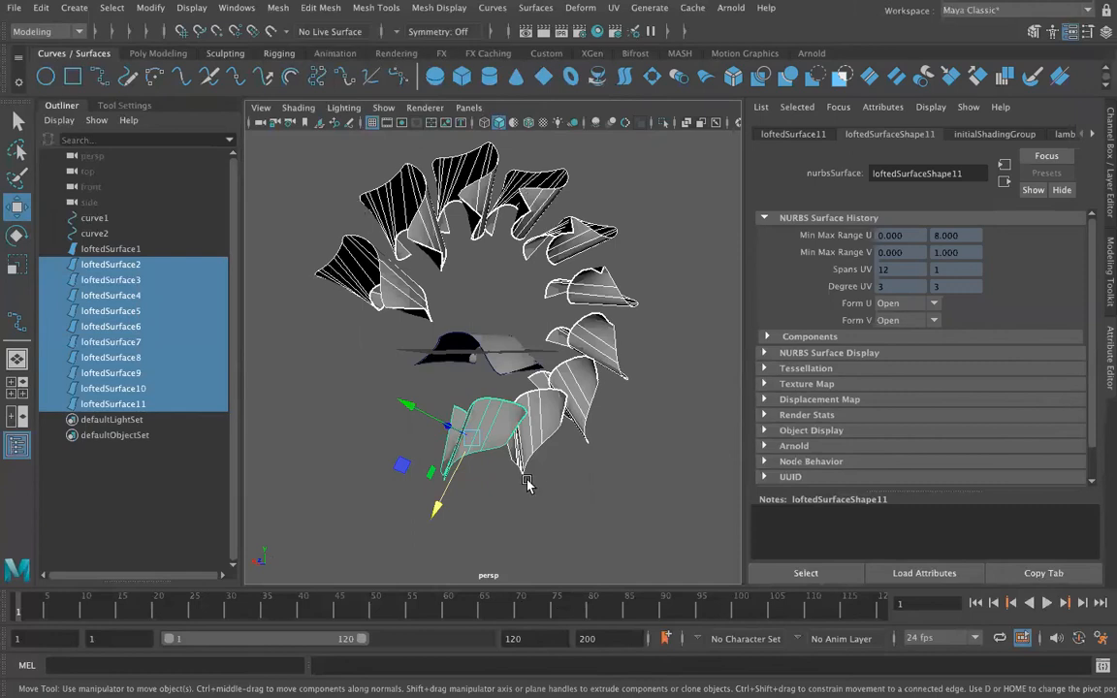
drag(409, 407, 303, 359)
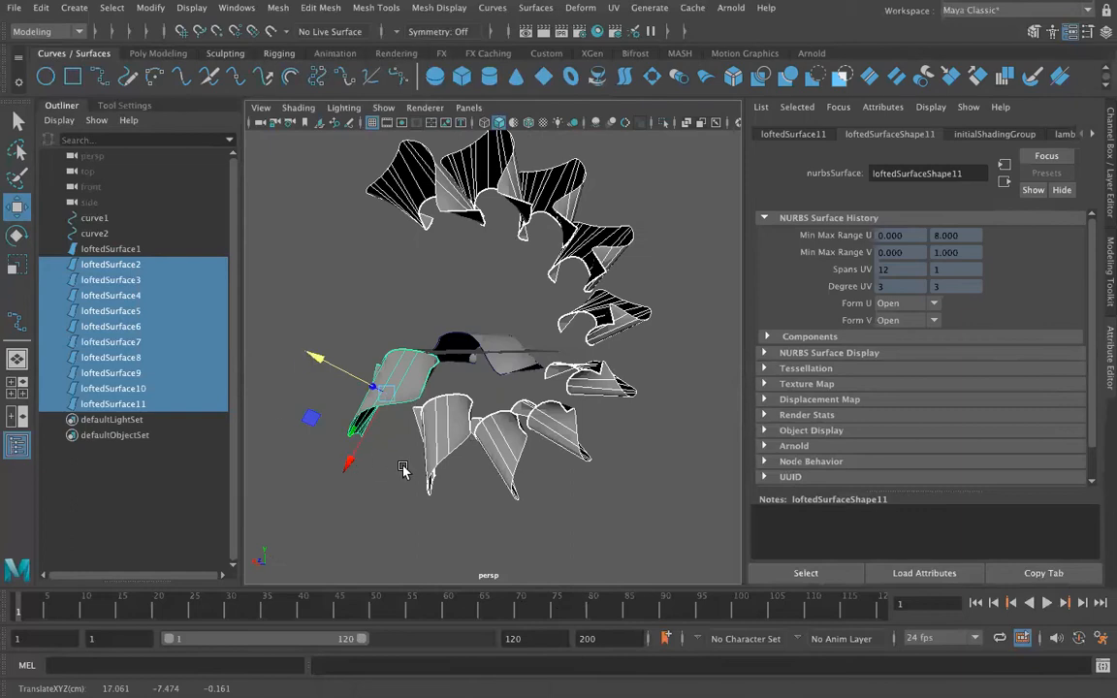
drag(351, 461, 448, 444)
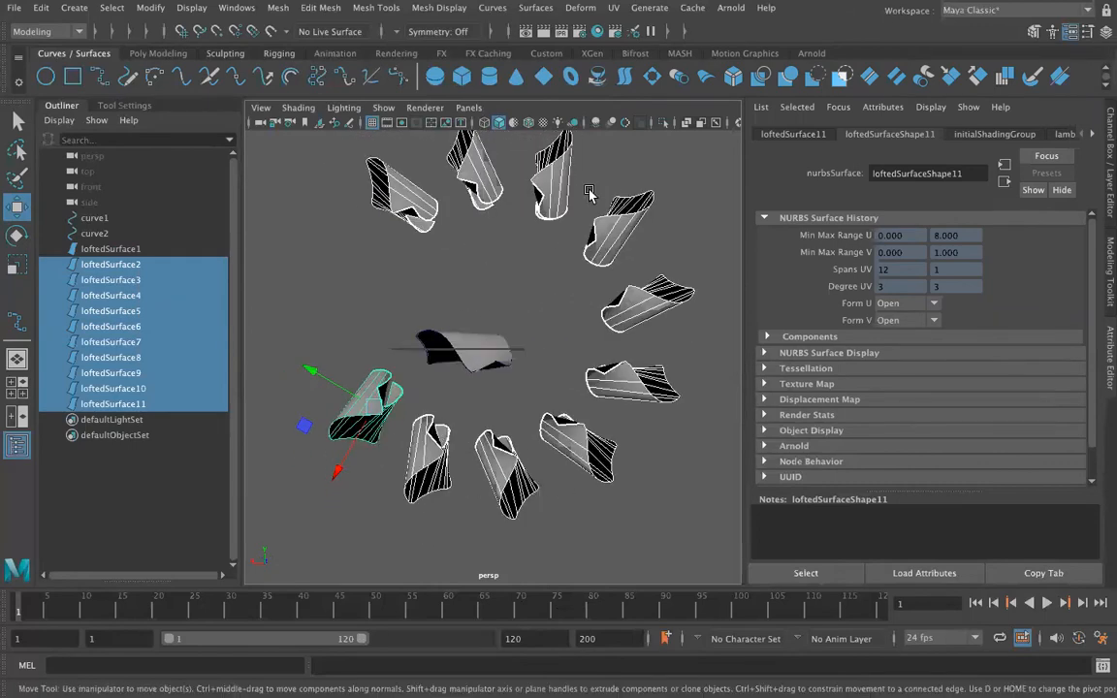
alt+drag(539, 323, 577, 351)
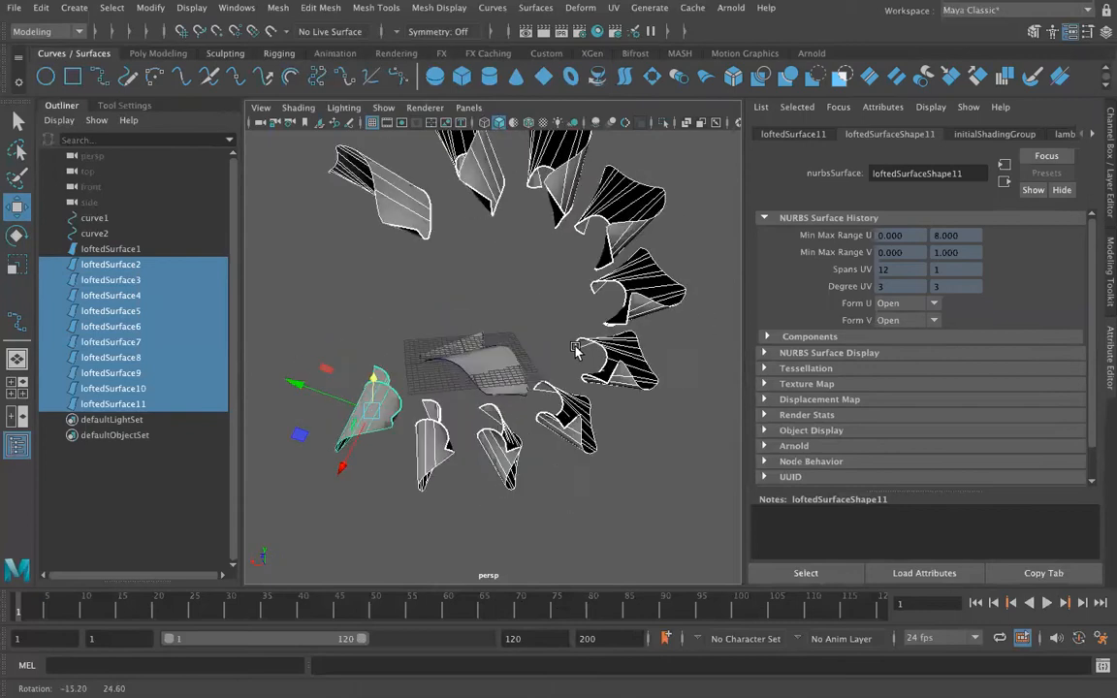
Step: Undo the moves of the copies and the Duplicate Special operation, leaving only the original lofted surface
key(ctrl+z)
key(ctrl+z)
key(ctrl+z)
key(ctrl+z)
key(ctrl+z)
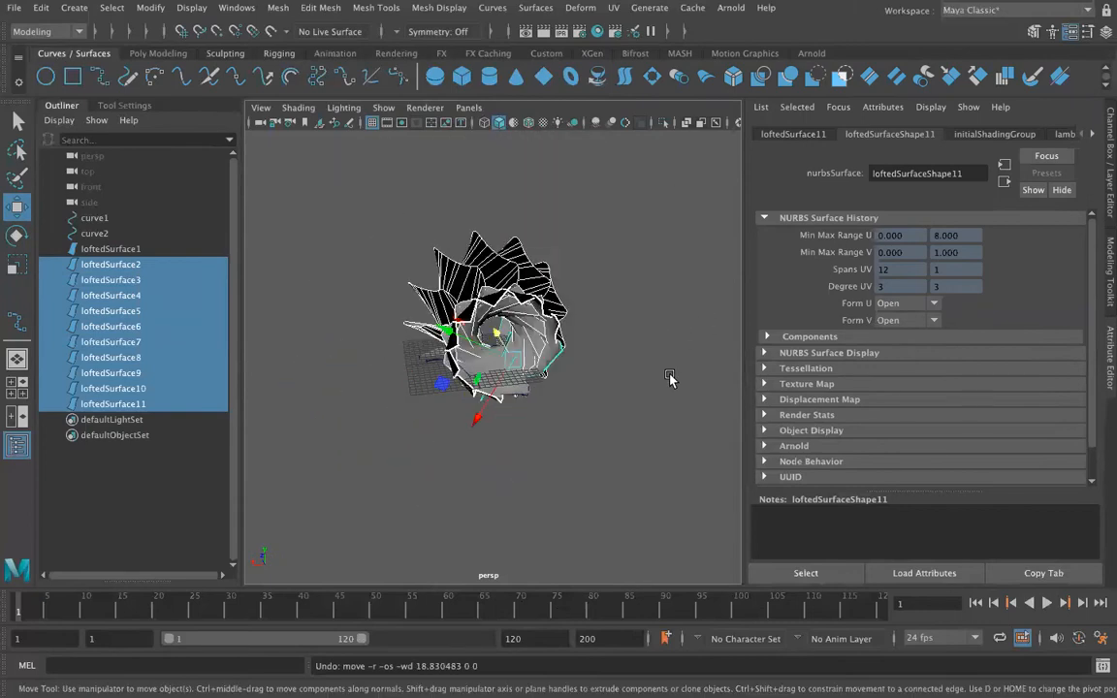
key(ctrl+z)
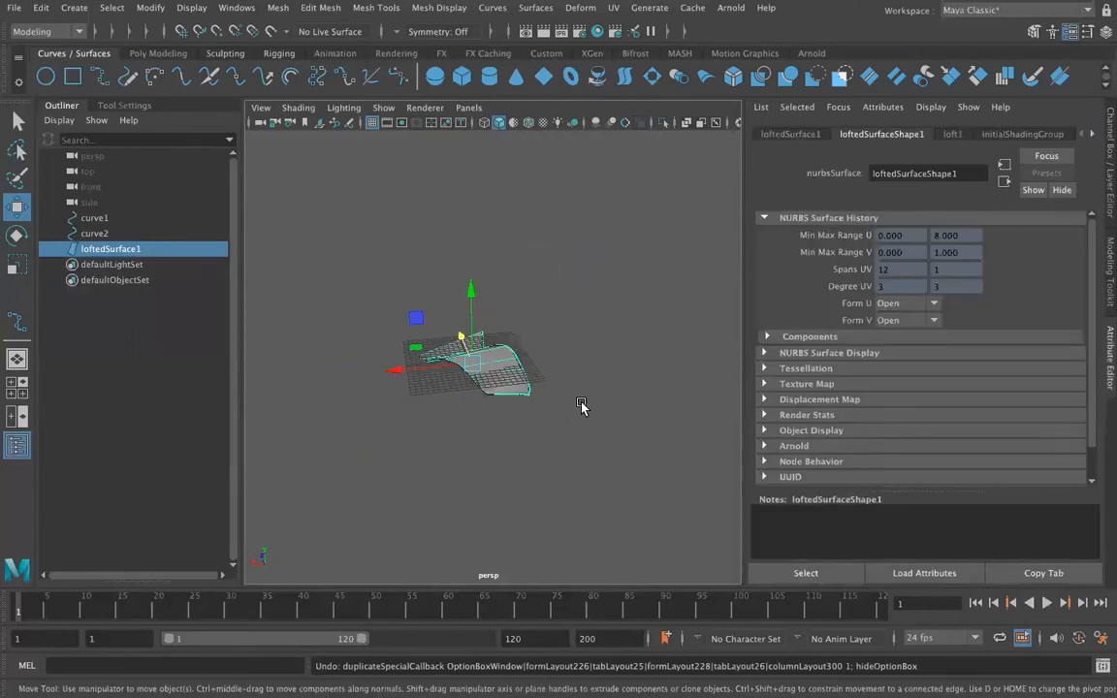
Step: Duplicate the lofted surface again with Duplicate Special, setting translate Z to 3 and rotate X to 30 for 10 copies
click(42, 9)
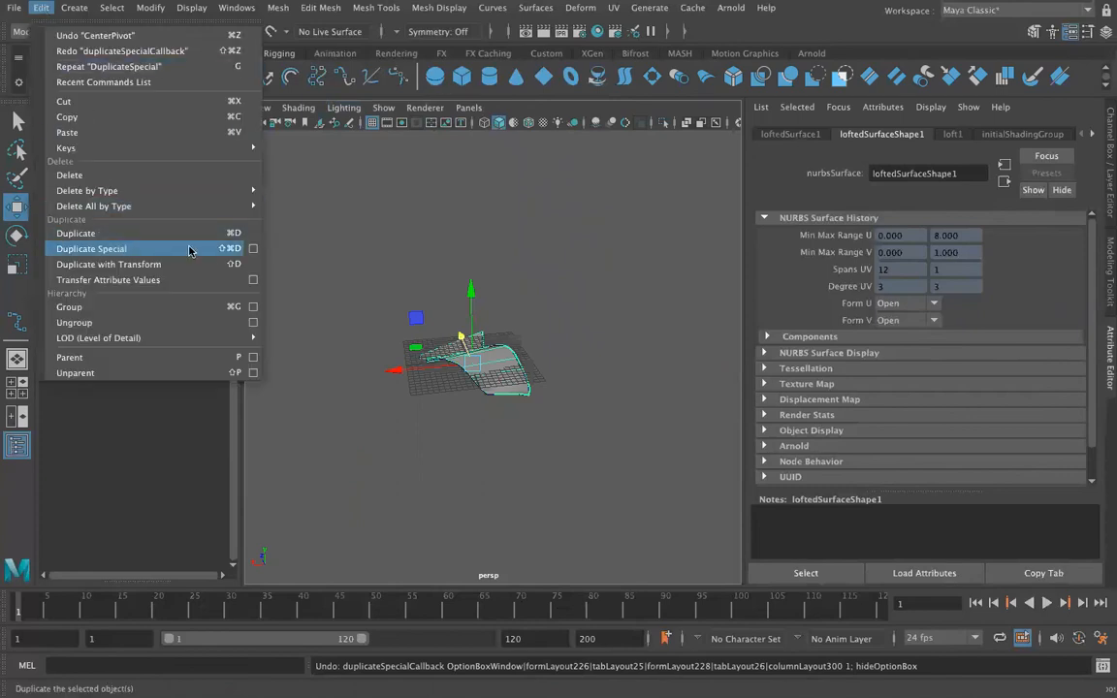
click(252, 249)
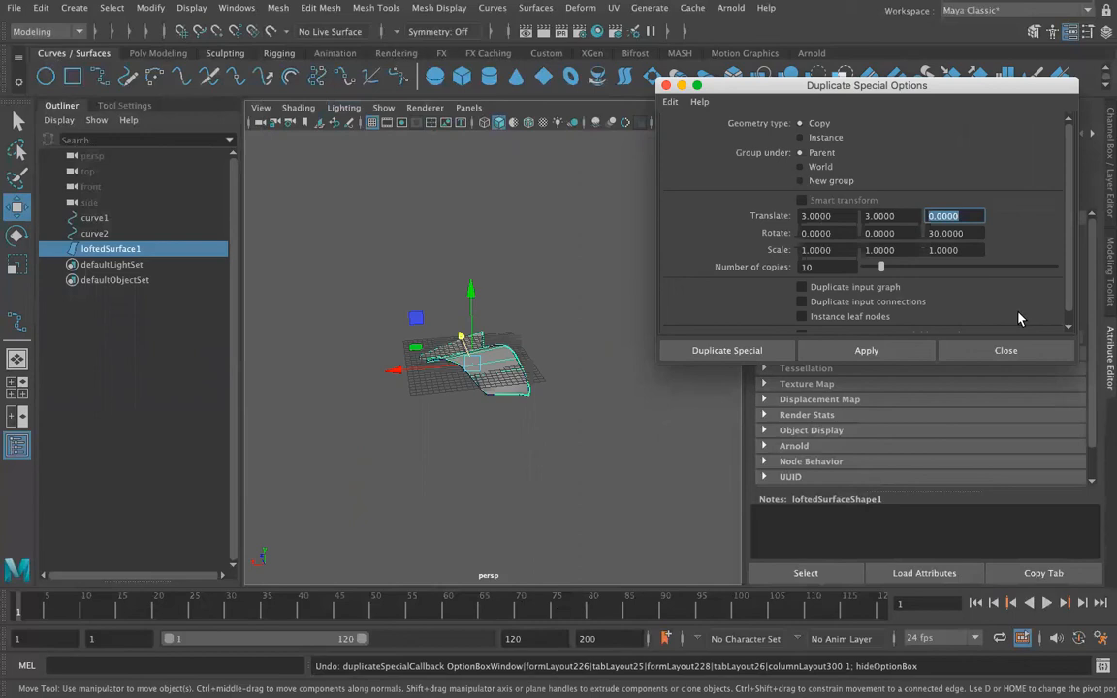
text(3)
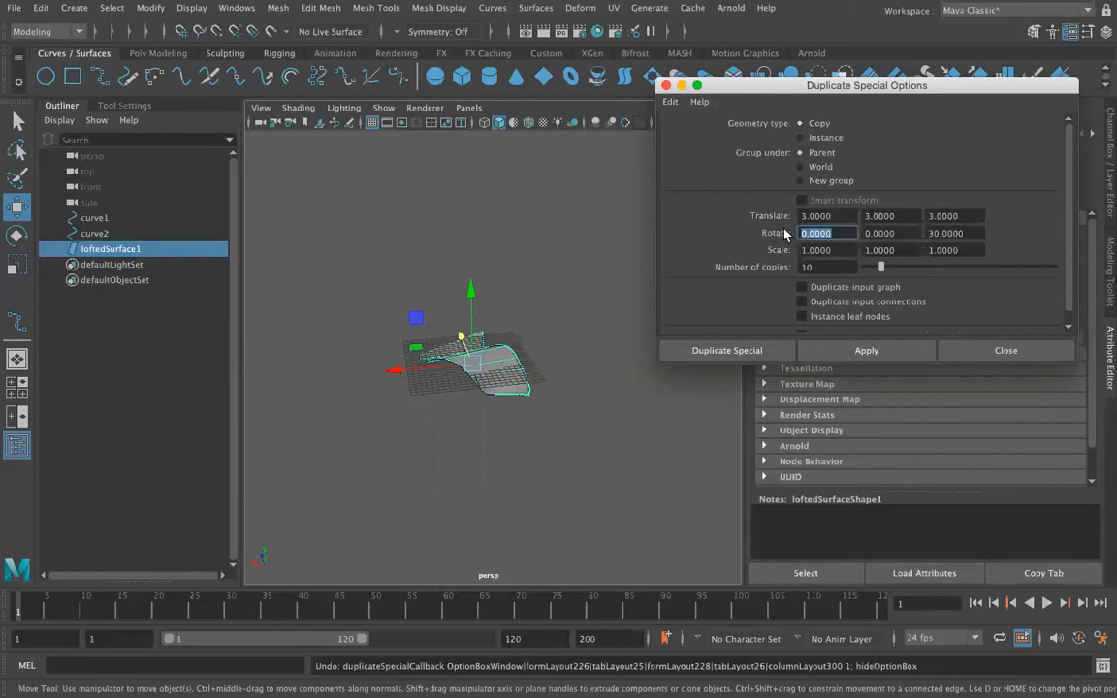
text(30)
click(755, 357)
alt+drag(354, 340, 347, 194)
alt+drag(396, 365, 549, 347)
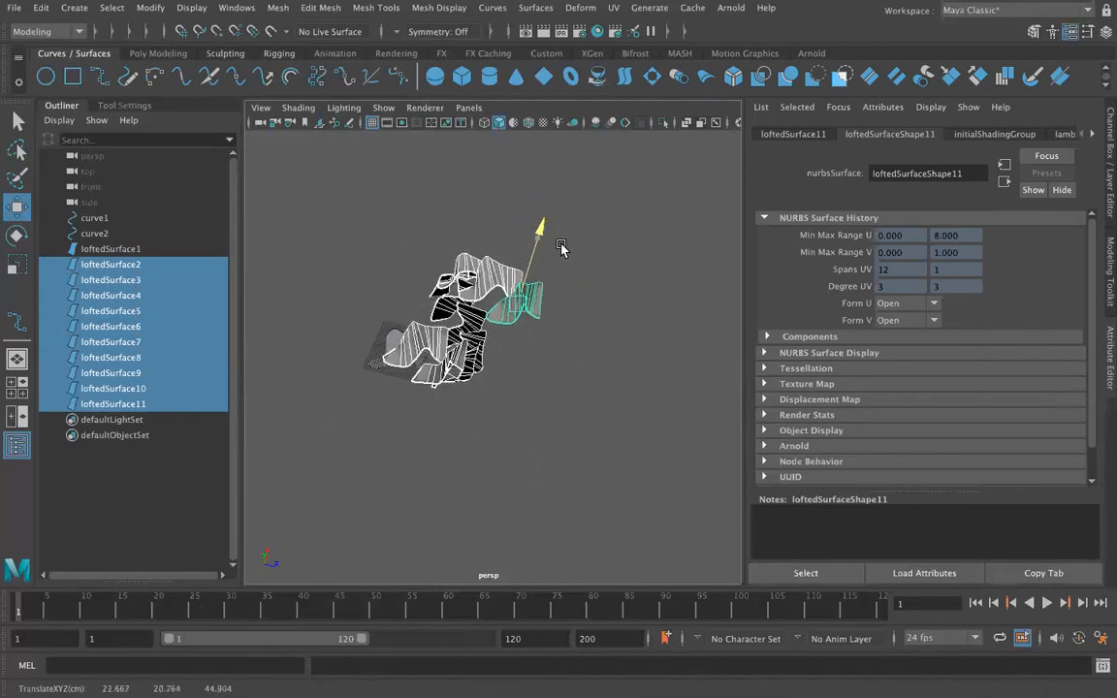
alt+drag(439, 415, 645, 323)
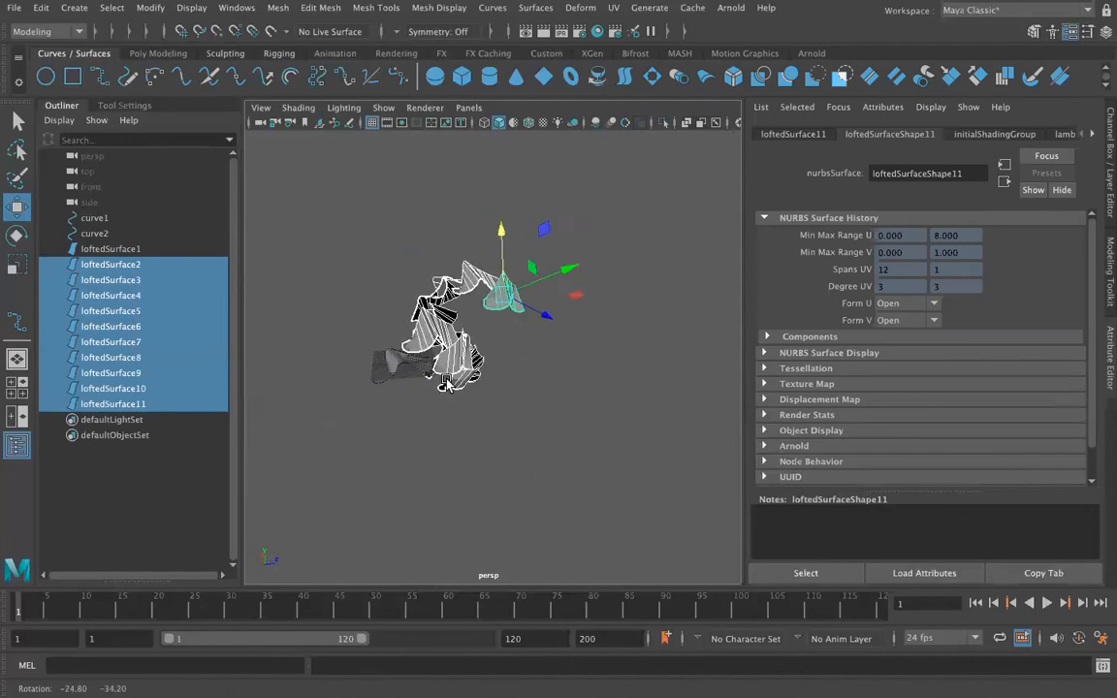